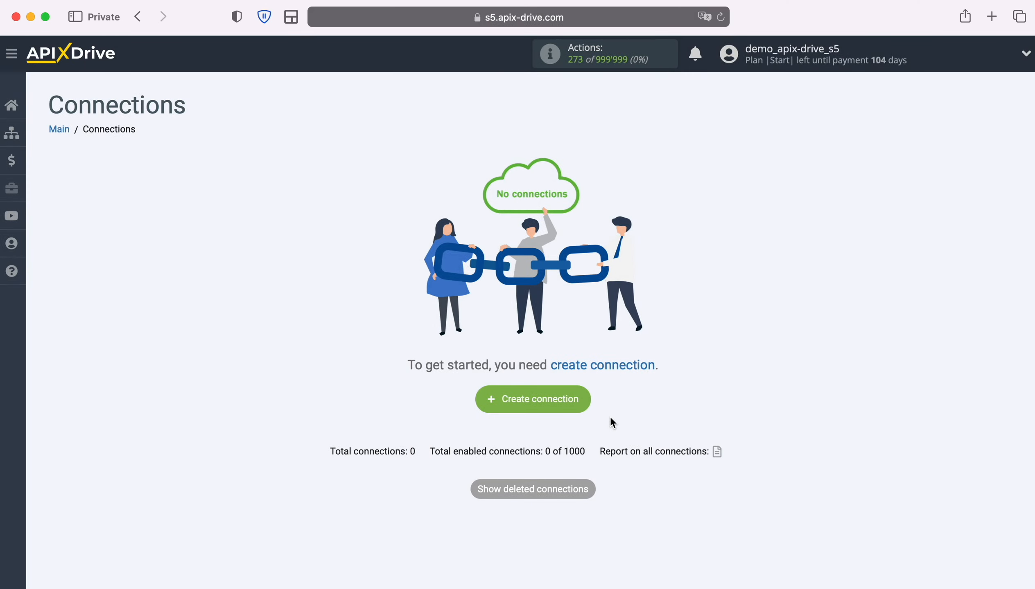
- Create a new connection with Google Lead Form as the source system
{"action": "left_click", "coordinate": [585, 397]}
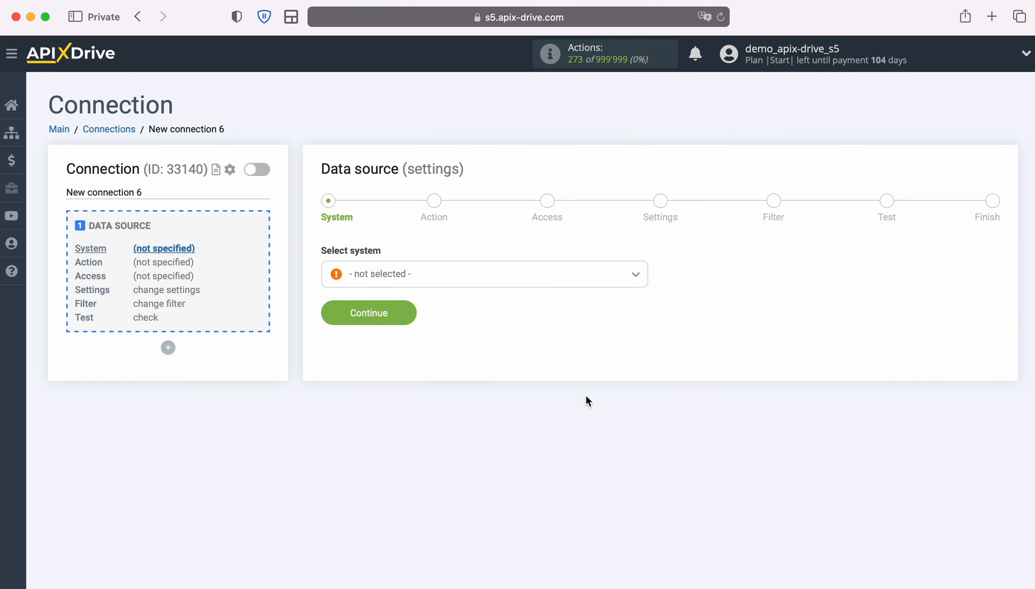
{"action": "left_click", "coordinate": [510, 286]}
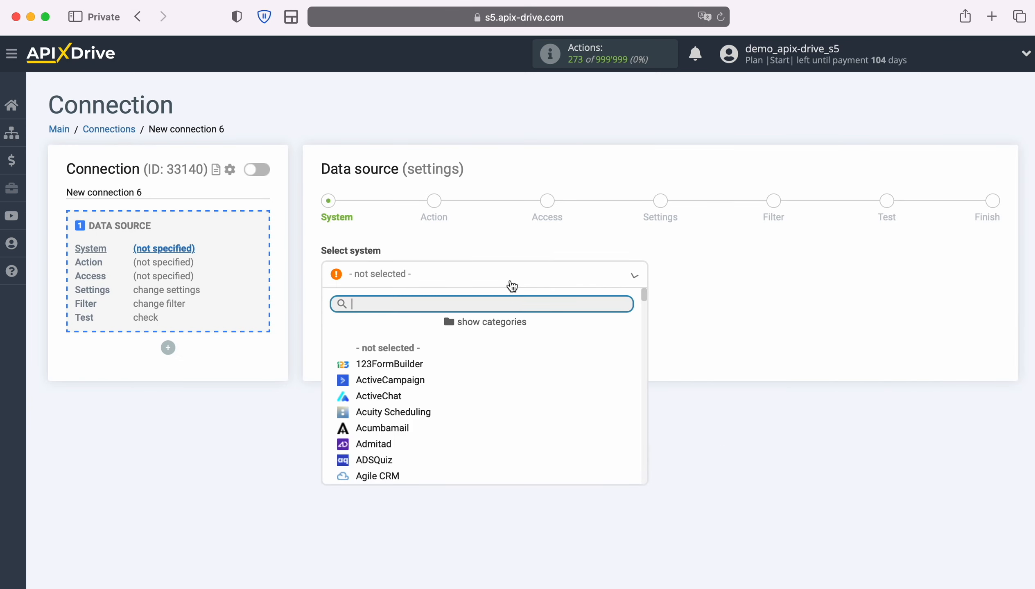
{"action": "scroll", "coordinate": [538, 418], "scroll_direction": "down", "scroll_amount": 5}
{"action": "scroll", "coordinate": [540, 419], "scroll_direction": "down", "scroll_amount": 15}
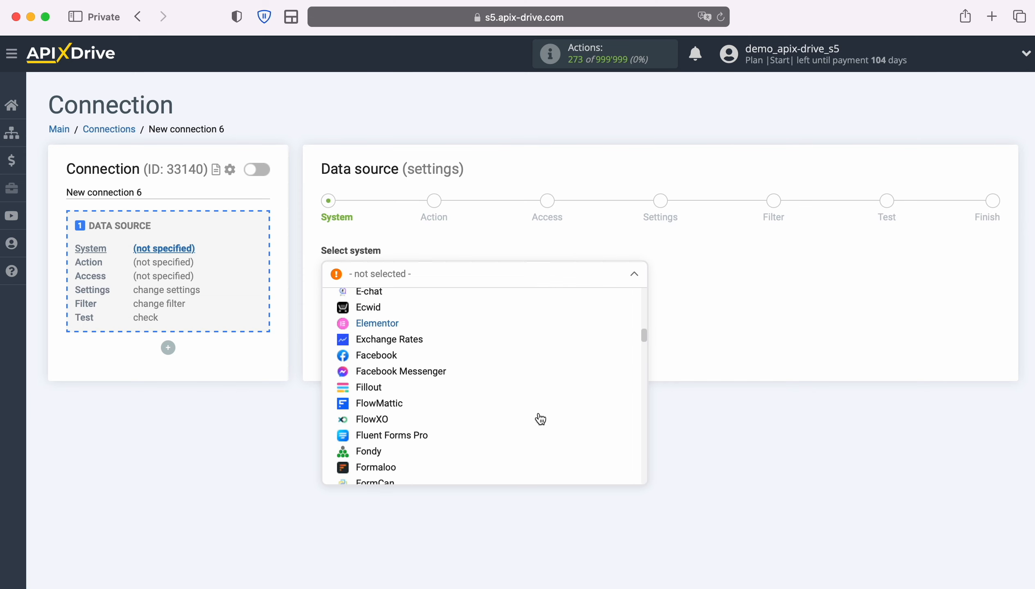
{"action": "scroll", "coordinate": [539, 419], "scroll_direction": "down", "scroll_amount": 2}
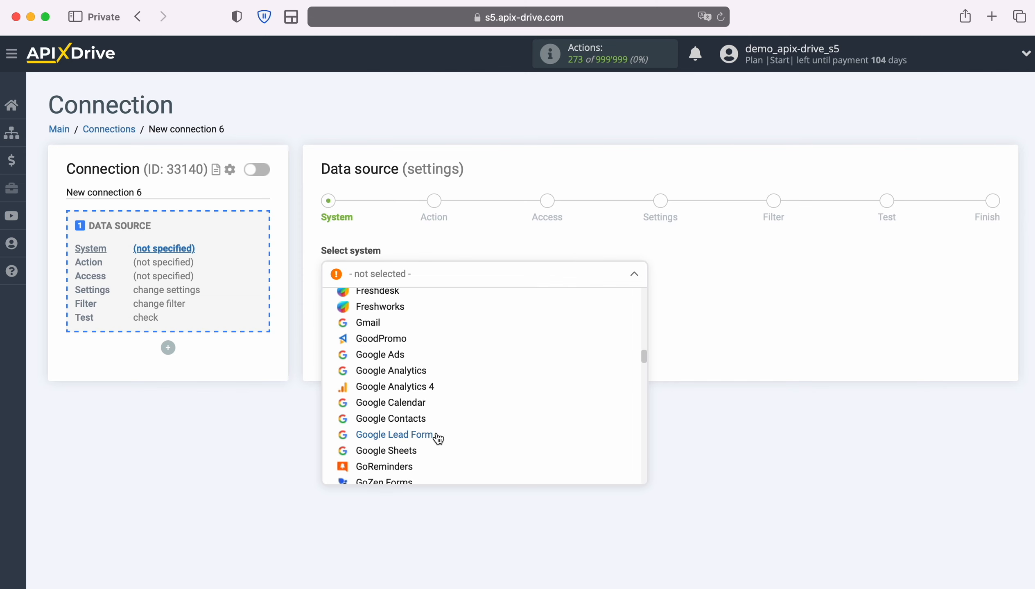
{"action": "left_click", "coordinate": [459, 434]}
{"action": "left_click", "coordinate": [407, 317]}
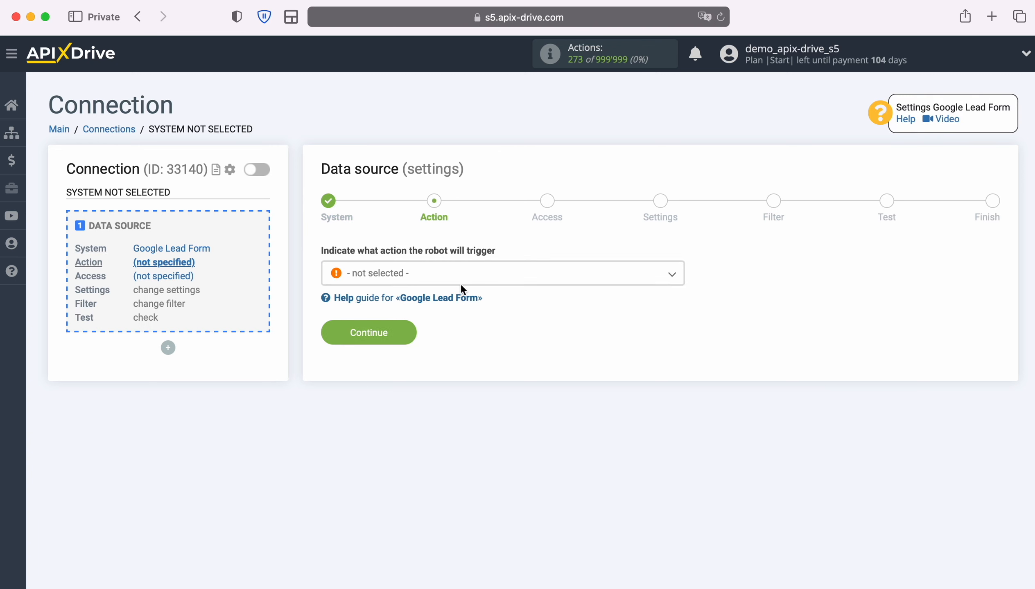
- Choose Get LEADS (new) as the trigger action and advance to the Access step
{"action": "left_click", "coordinate": [461, 282]}
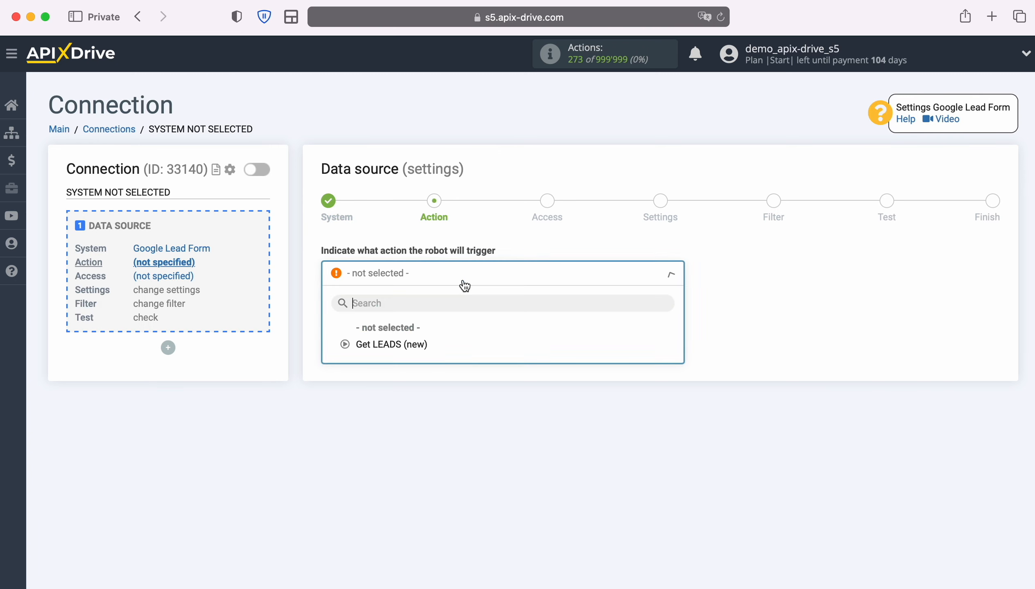
{"action": "left_click", "coordinate": [412, 344]}
{"action": "left_click", "coordinate": [410, 336]}
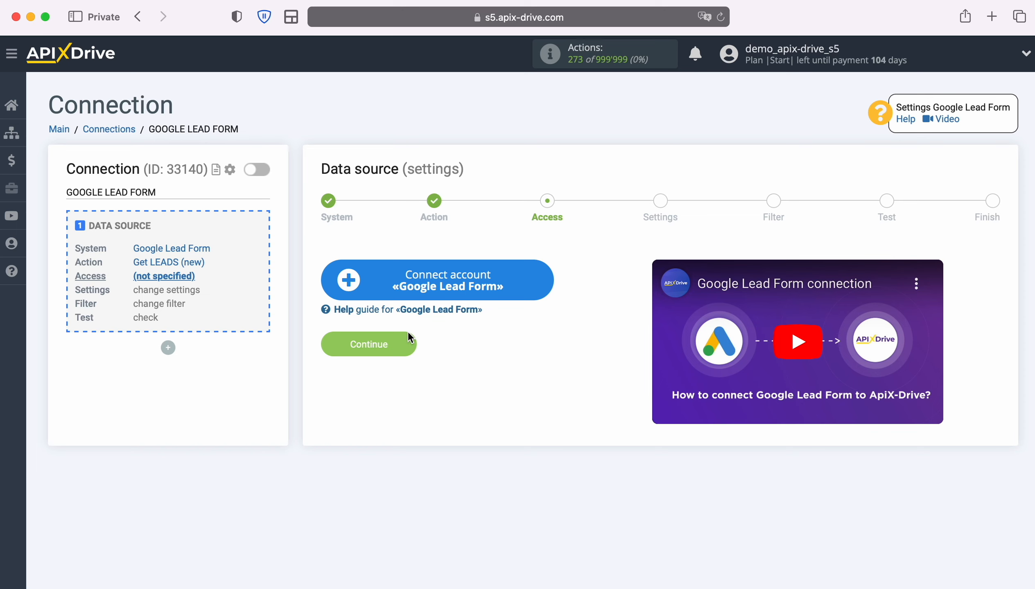
- Connect a Google Lead Form account with its default name and select it as the login
{"action": "left_click", "coordinate": [542, 279]}
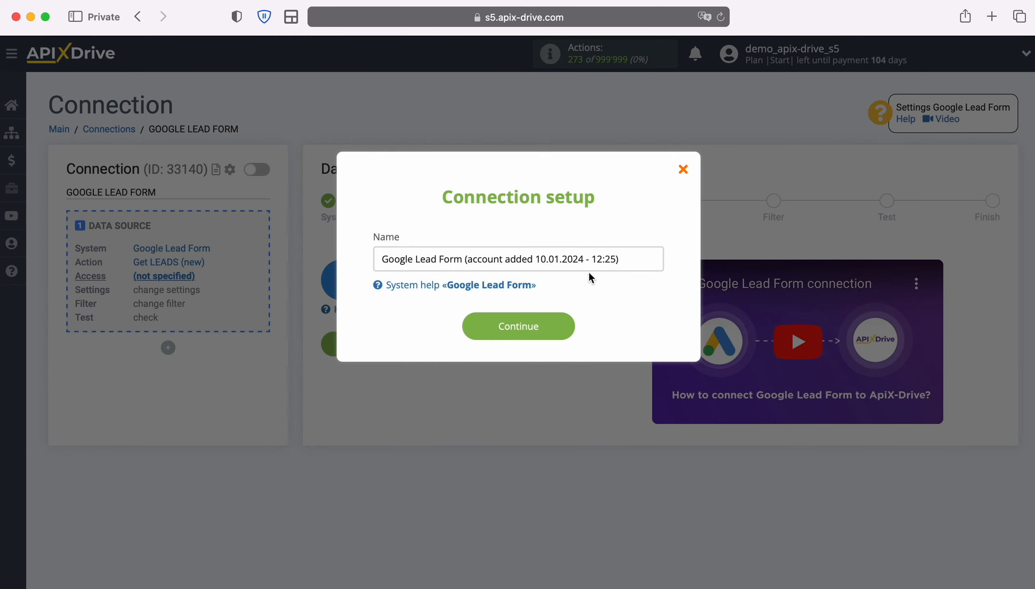
{"action": "left_click_drag", "start_coordinate": [629, 259], "coordinate": [374, 259]}
{"action": "left_click", "coordinate": [364, 259]}
{"action": "left_click", "coordinate": [565, 327]}
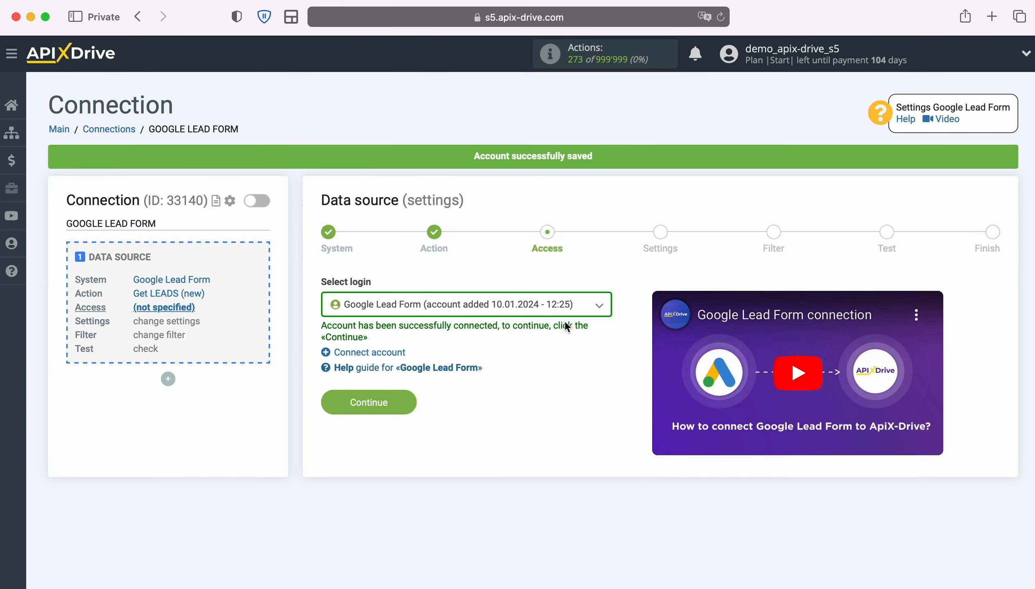
{"action": "left_click", "coordinate": [597, 307]}
{"action": "left_click", "coordinate": [596, 393]}
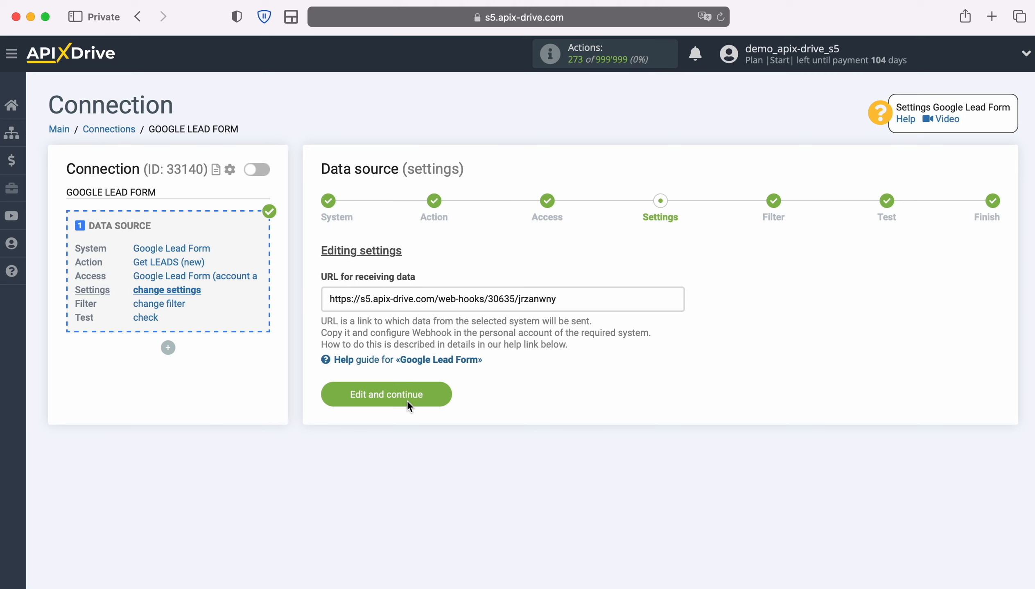
- Copy the ApiX-Drive webhook URL for receiving data
{"action": "left_click_drag", "start_coordinate": [333, 303], "coordinate": [575, 302]}
{"action": "right_click", "coordinate": [549, 310]}
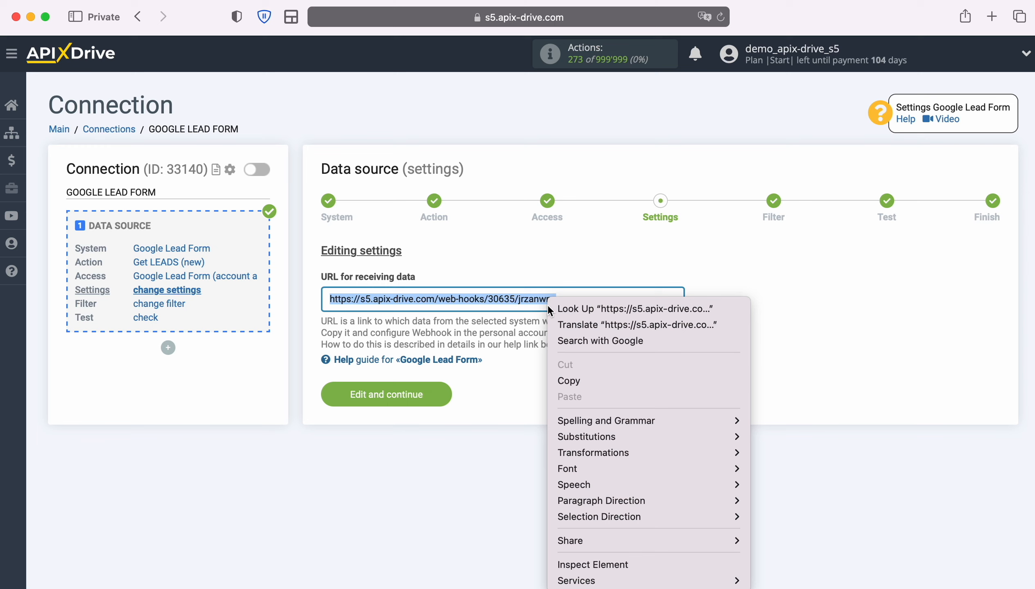
{"action": "left_click", "coordinate": [568, 382]}
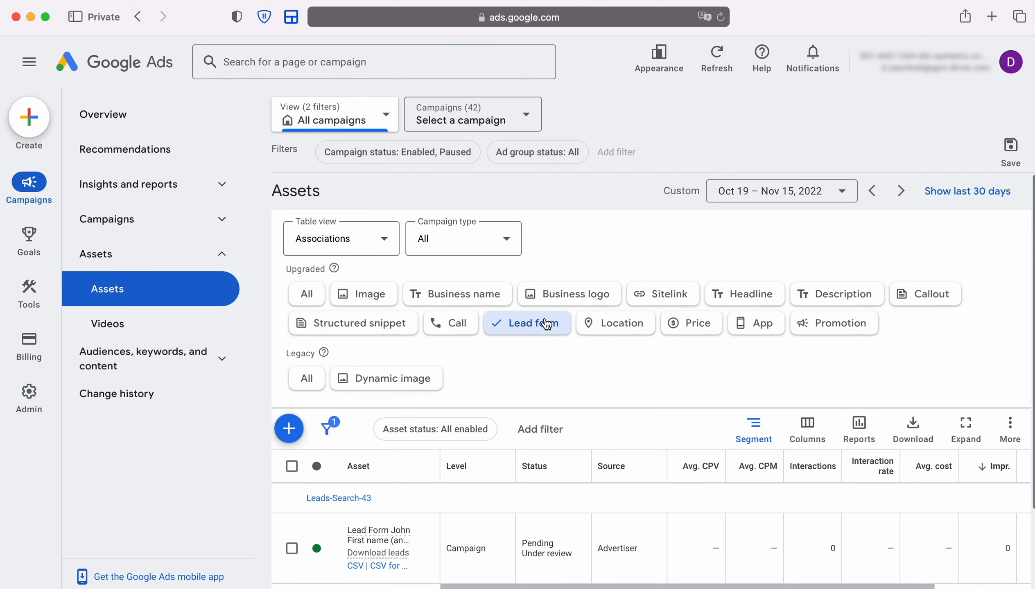
- In the lead form's webhook integration, paste the ApiX-Drive URL into Webhook URL
{"action": "left_click", "coordinate": [425, 548]}
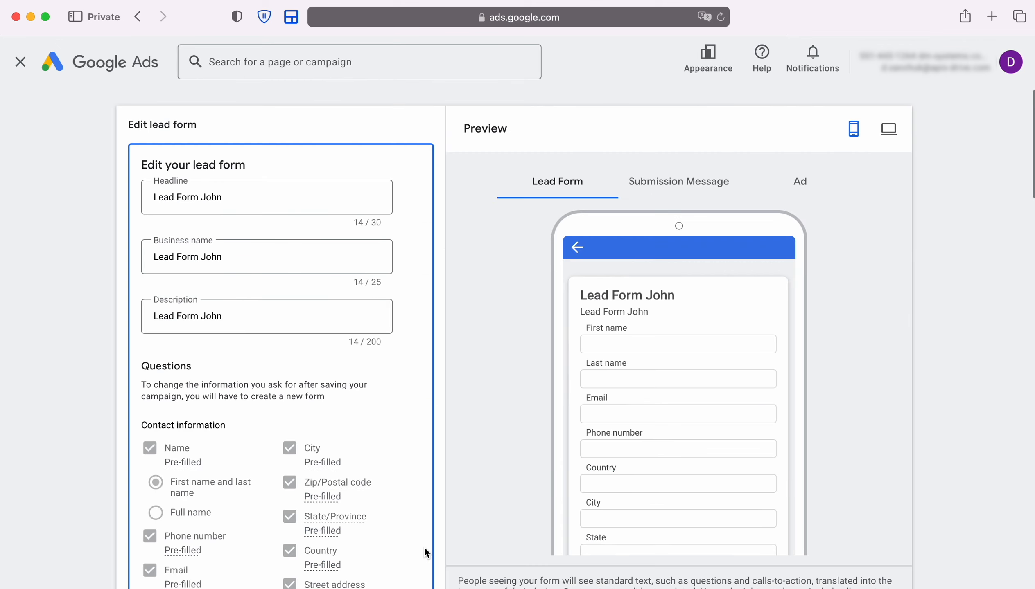
{"action": "scroll", "coordinate": [414, 449], "scroll_direction": "down", "scroll_amount": 10}
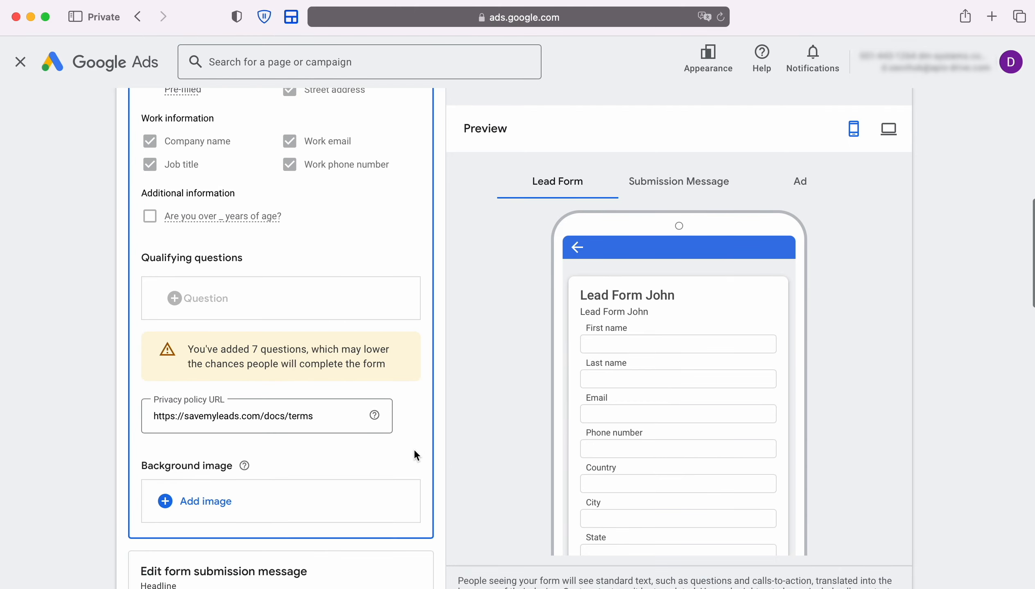
{"action": "scroll", "coordinate": [415, 451], "scroll_direction": "down", "scroll_amount": 10}
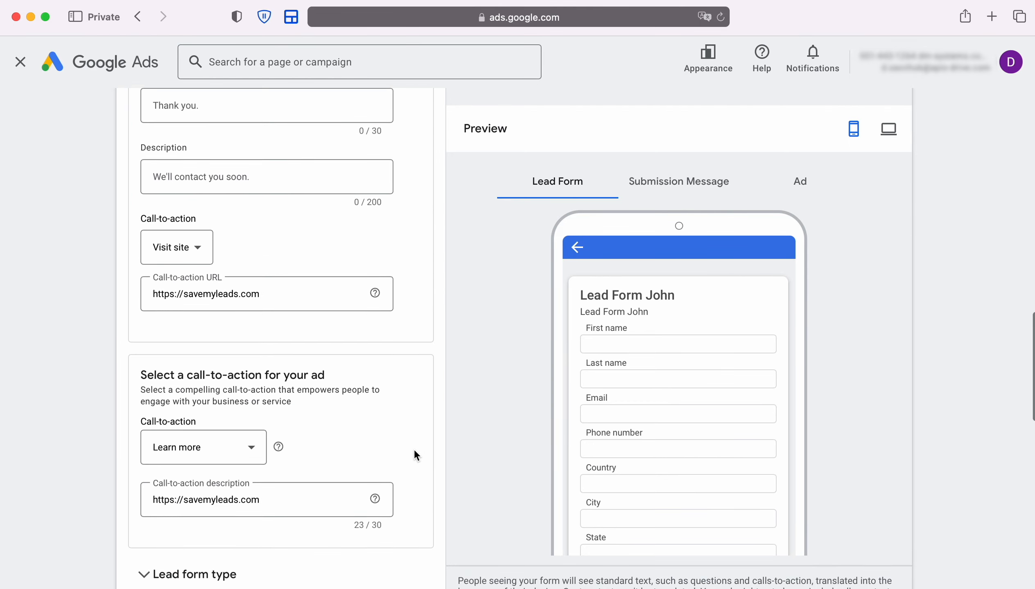
{"action": "scroll", "coordinate": [414, 448], "scroll_direction": "down", "scroll_amount": 10}
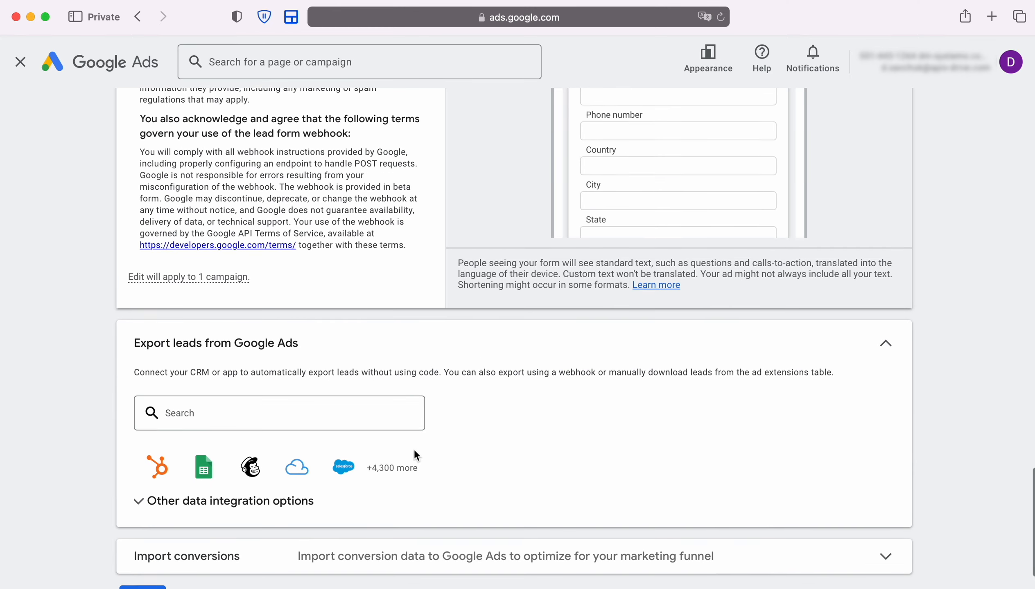
{"action": "scroll", "coordinate": [414, 449], "scroll_direction": "down", "scroll_amount": 3}
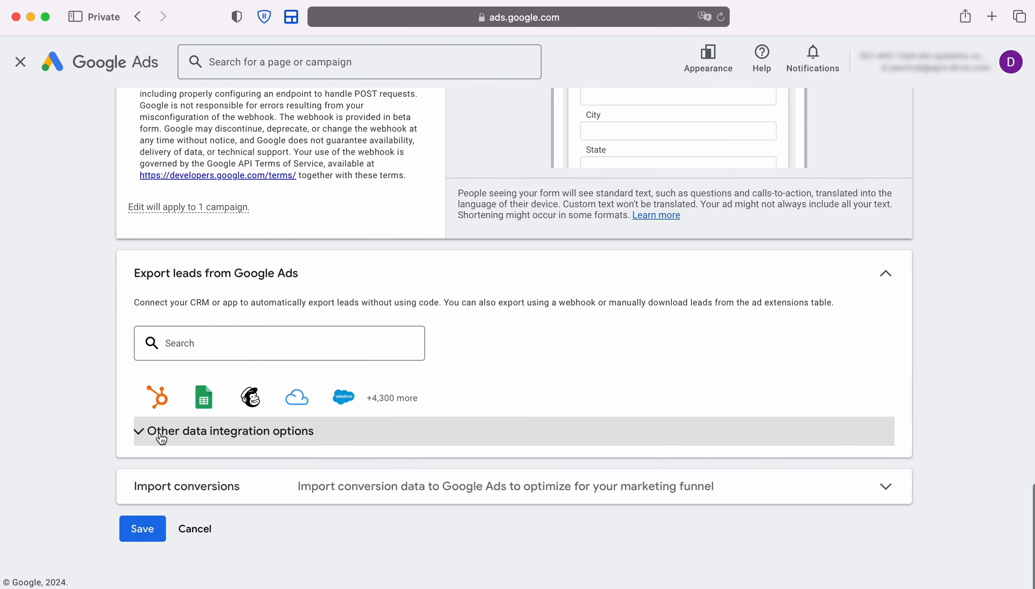
{"action": "left_click", "coordinate": [280, 438]}
{"action": "scroll", "coordinate": [284, 441], "scroll_direction": "down", "scroll_amount": 5}
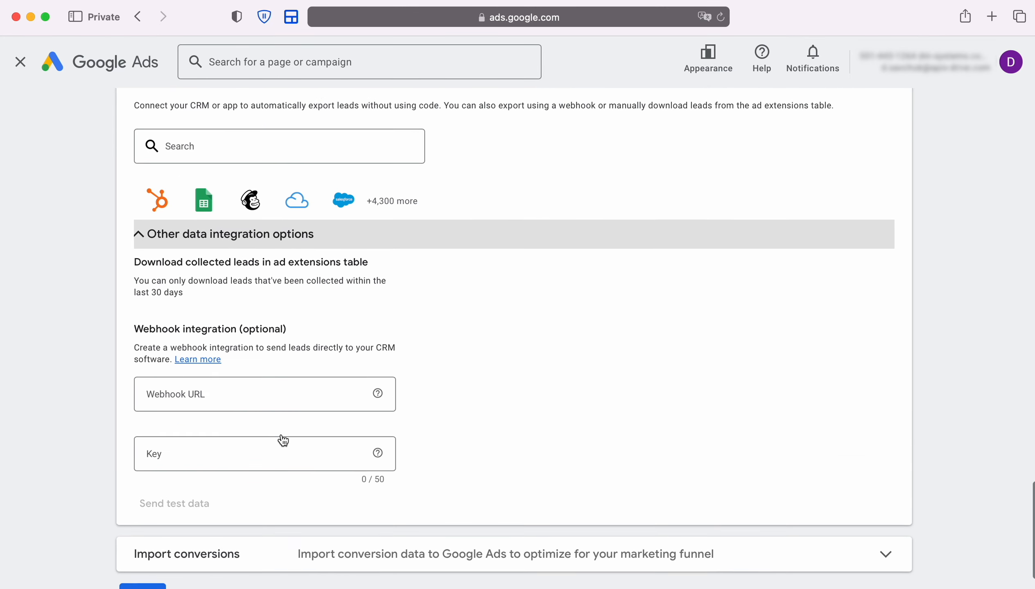
{"action": "scroll", "coordinate": [284, 440], "scroll_direction": "down", "scroll_amount": 1}
{"action": "left_click", "coordinate": [205, 360]}
{"action": "right_click", "coordinate": [201, 360]}
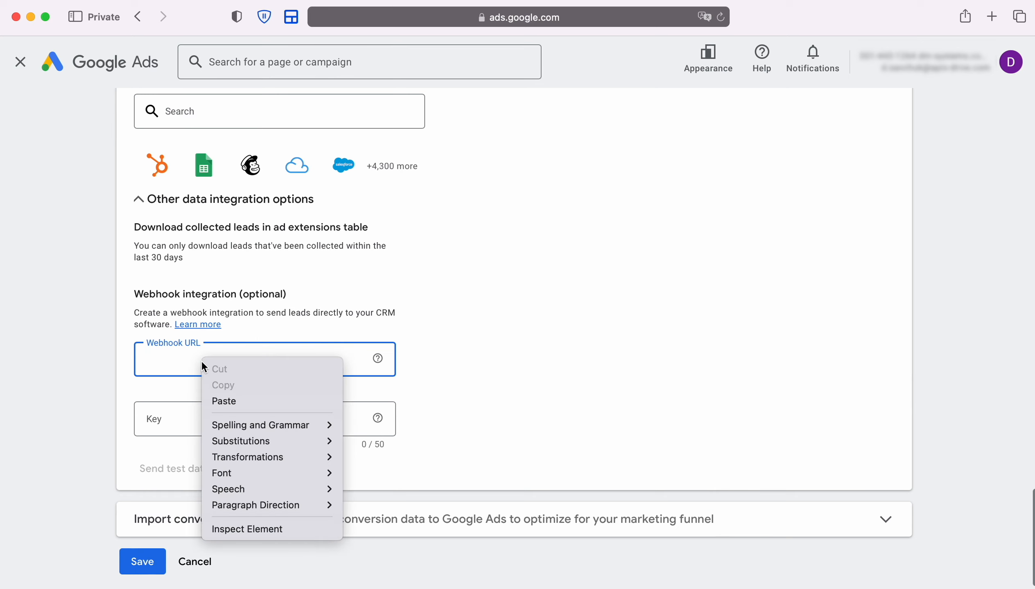
{"action": "left_click", "coordinate": [223, 402]}
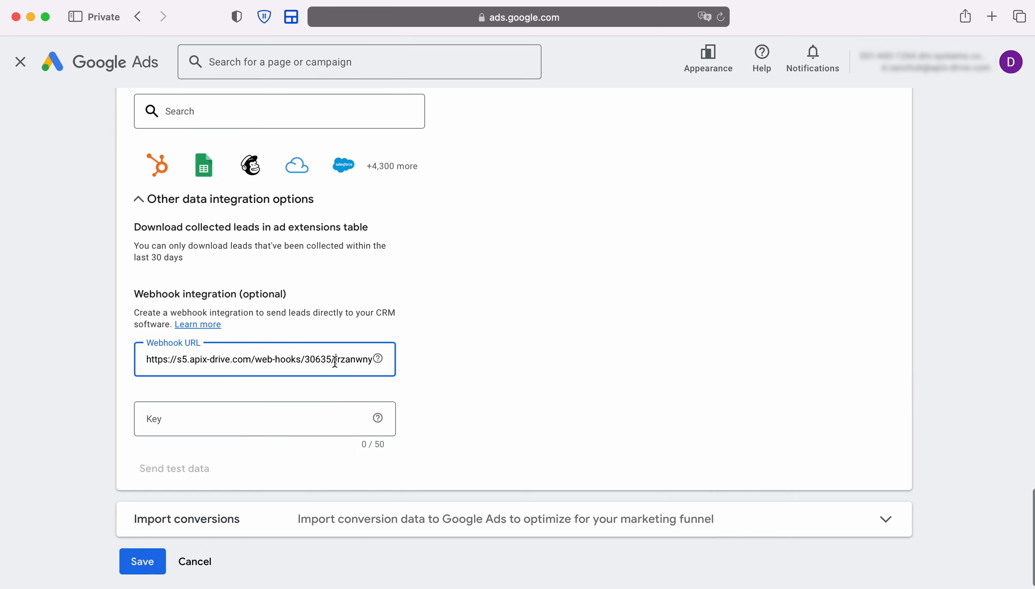
- Copy the URL's last part and paste it into the Key field
{"action": "left_click_drag", "start_coordinate": [335, 361], "coordinate": [379, 361]}
{"action": "right_click", "coordinate": [348, 360]}
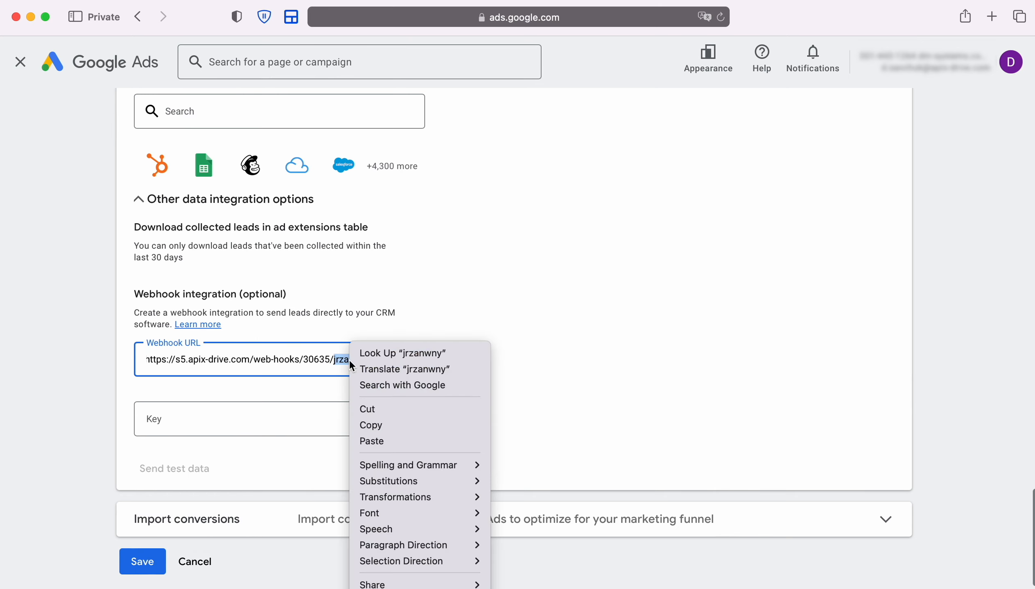
{"action": "left_click", "coordinate": [362, 425]}
{"action": "left_click", "coordinate": [158, 418]}
{"action": "right_click", "coordinate": [160, 417]}
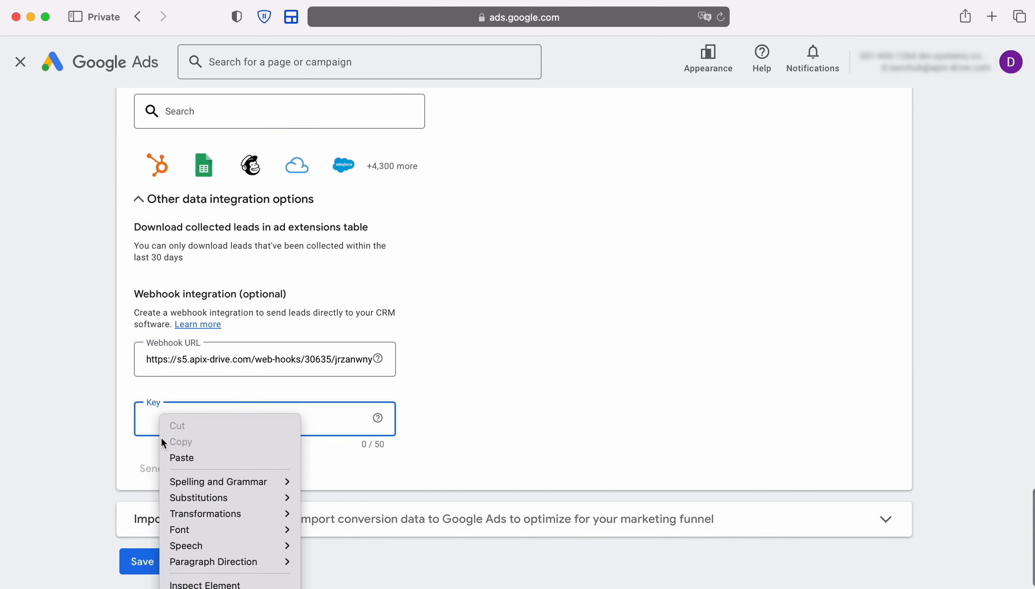
{"action": "left_click", "coordinate": [183, 458]}
- Send test data, save the webhook integration, and continue to filtering in ApiX-Drive
{"action": "scroll", "coordinate": [244, 460], "scroll_direction": "down", "scroll_amount": 1}
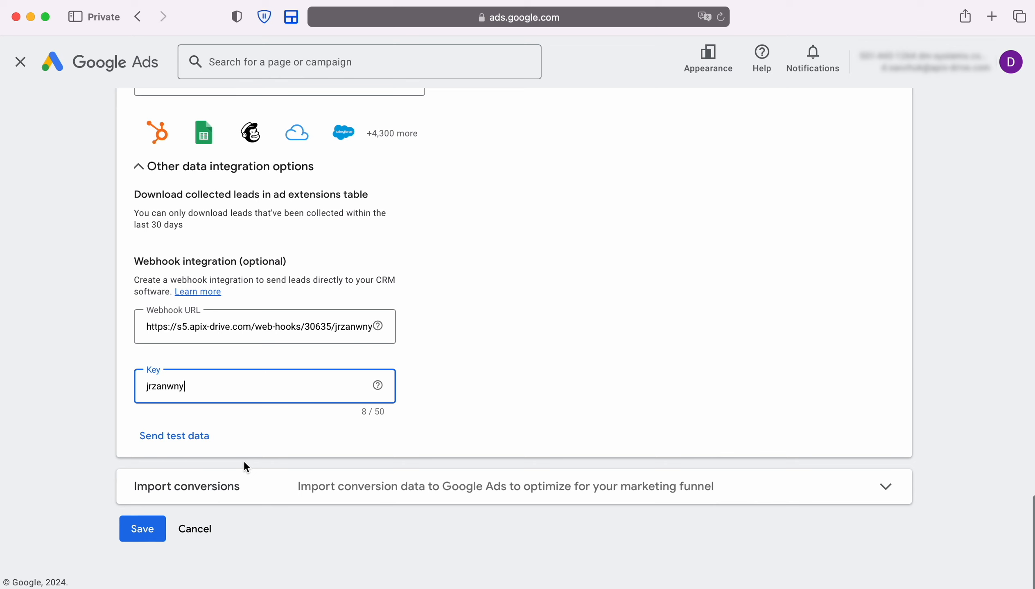
{"action": "left_click", "coordinate": [173, 438]}
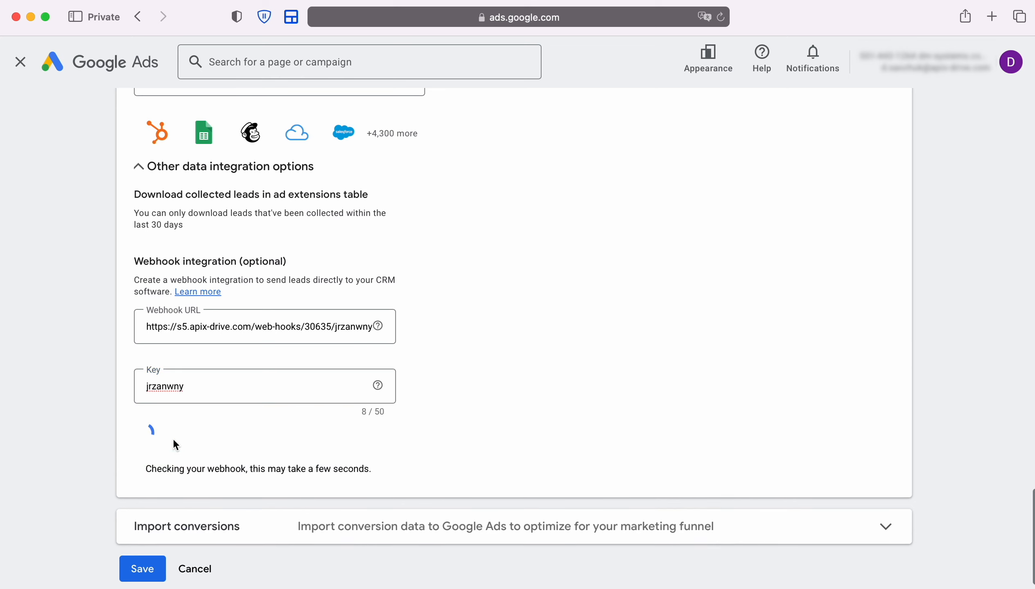
{"action": "scroll", "coordinate": [173, 438], "scroll_direction": "down", "scroll_amount": 2}
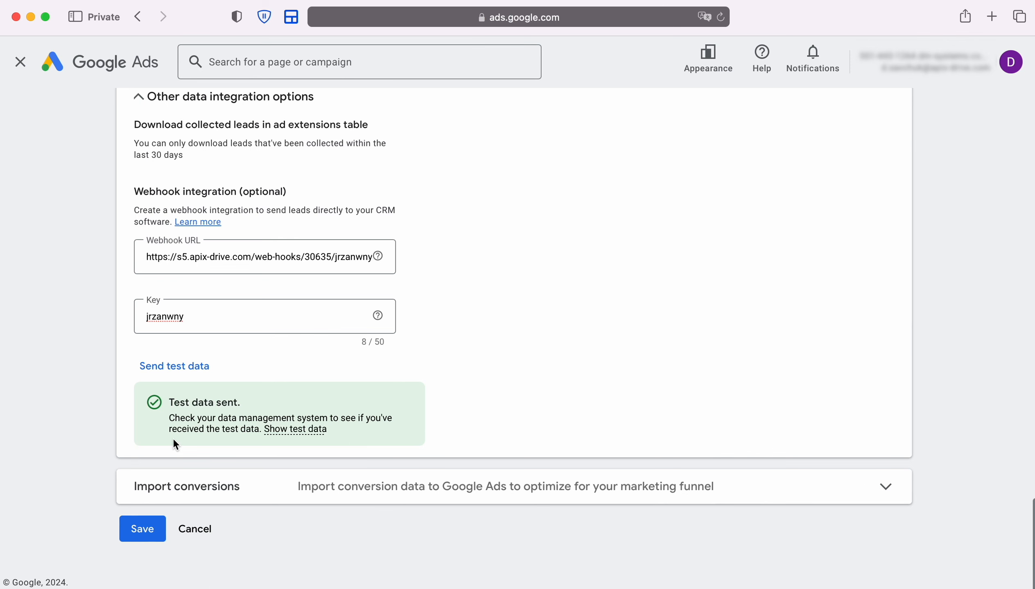
{"action": "left_click", "coordinate": [144, 525]}
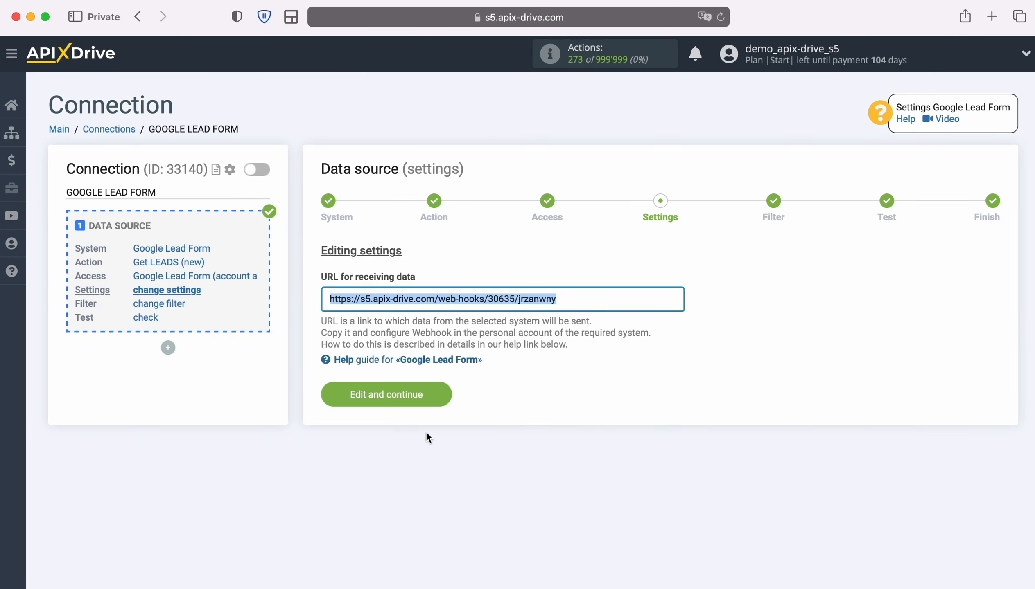
{"action": "left_click", "coordinate": [440, 395]}
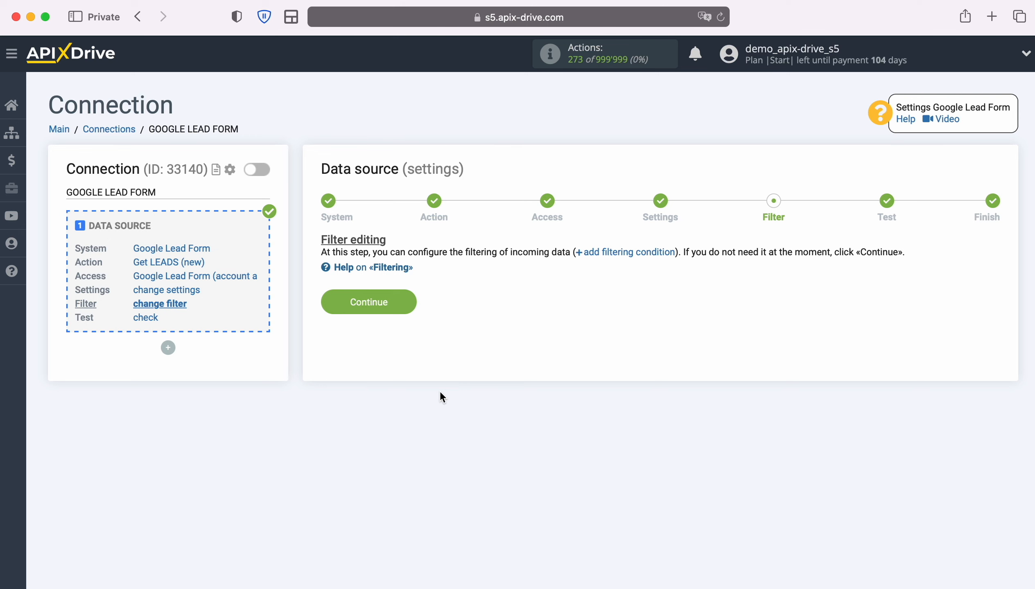
- Skip the filter, review the loaded test lead, and finish the Google Lead Form source setup
{"action": "left_click", "coordinate": [410, 298]}
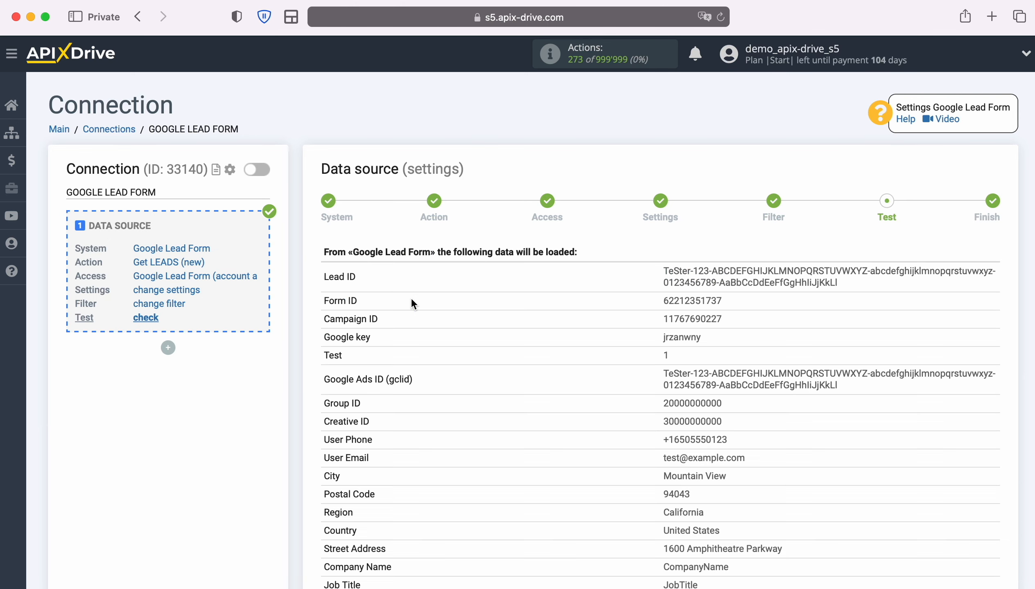
{"action": "scroll", "coordinate": [588, 315], "scroll_direction": "down", "scroll_amount": 5}
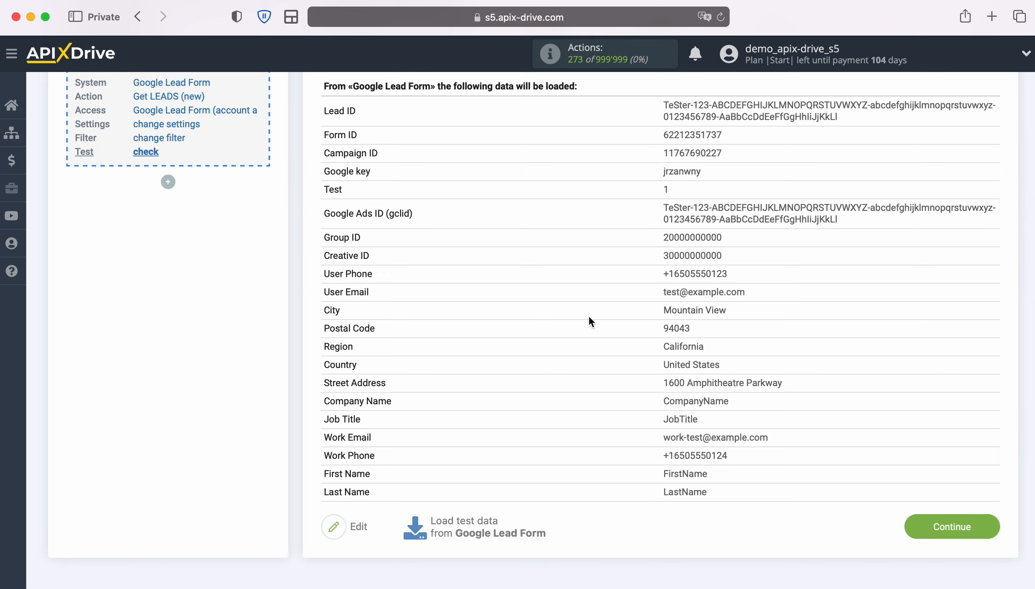
{"action": "left_click", "coordinate": [984, 525]}
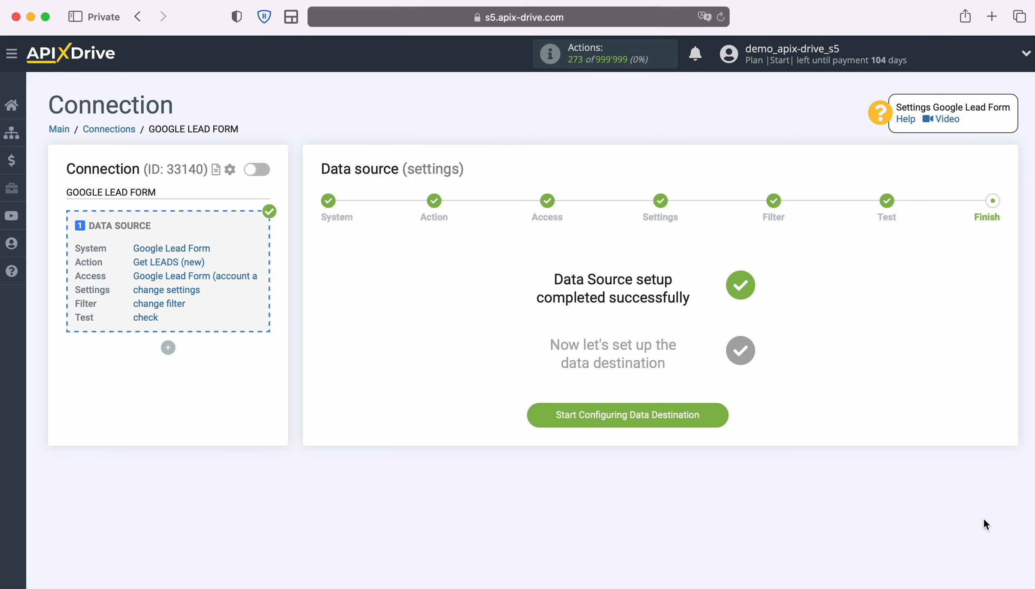
- Start the data destination setup with Asana as the destination system
{"action": "left_click", "coordinate": [720, 415]}
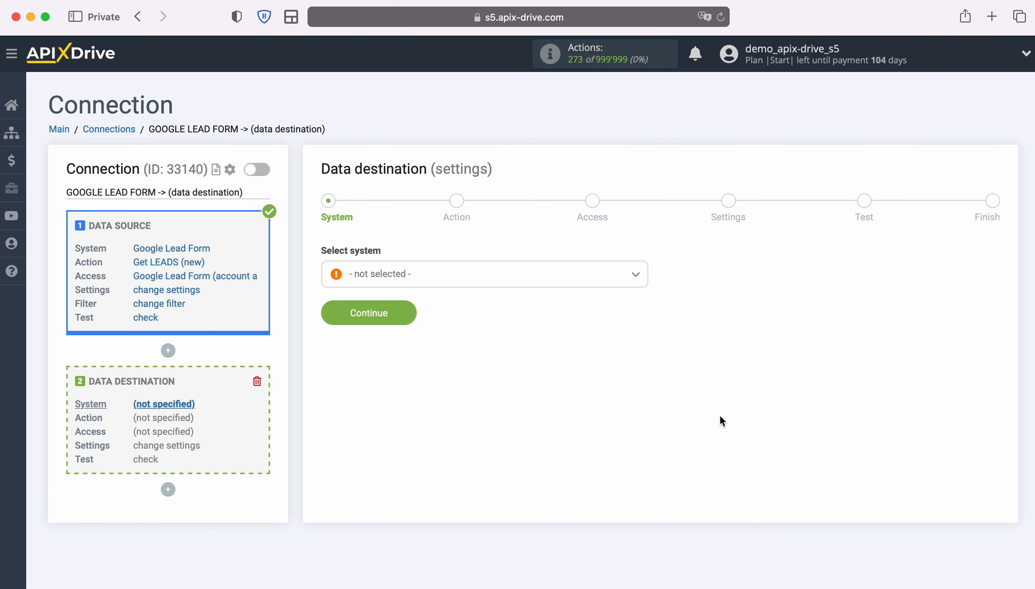
{"action": "left_click", "coordinate": [503, 277]}
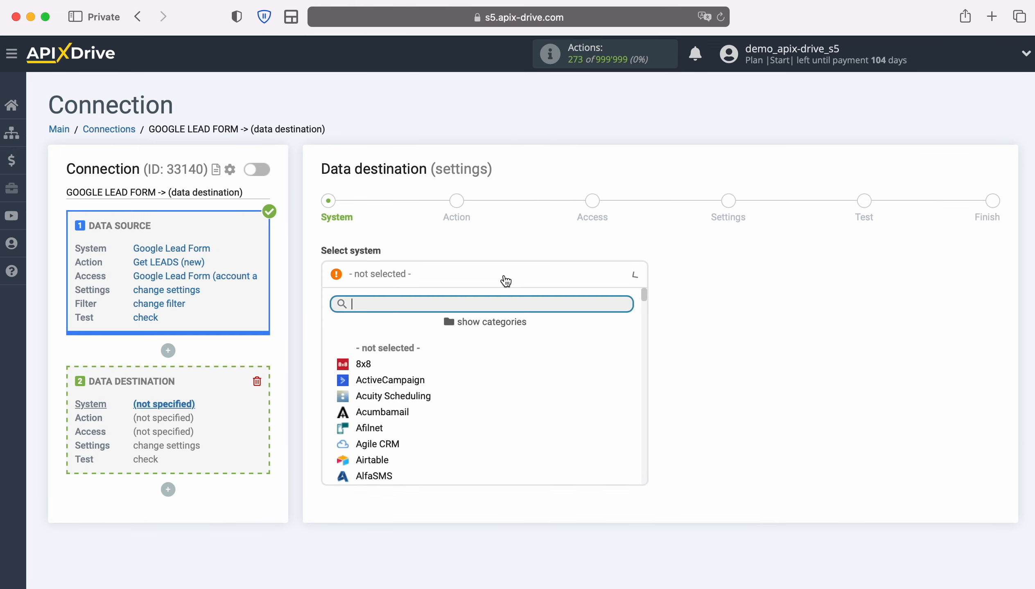
{"action": "scroll", "coordinate": [520, 371], "scroll_direction": "down", "scroll_amount": 2}
{"action": "scroll", "coordinate": [522, 375], "scroll_direction": "down", "scroll_amount": 5}
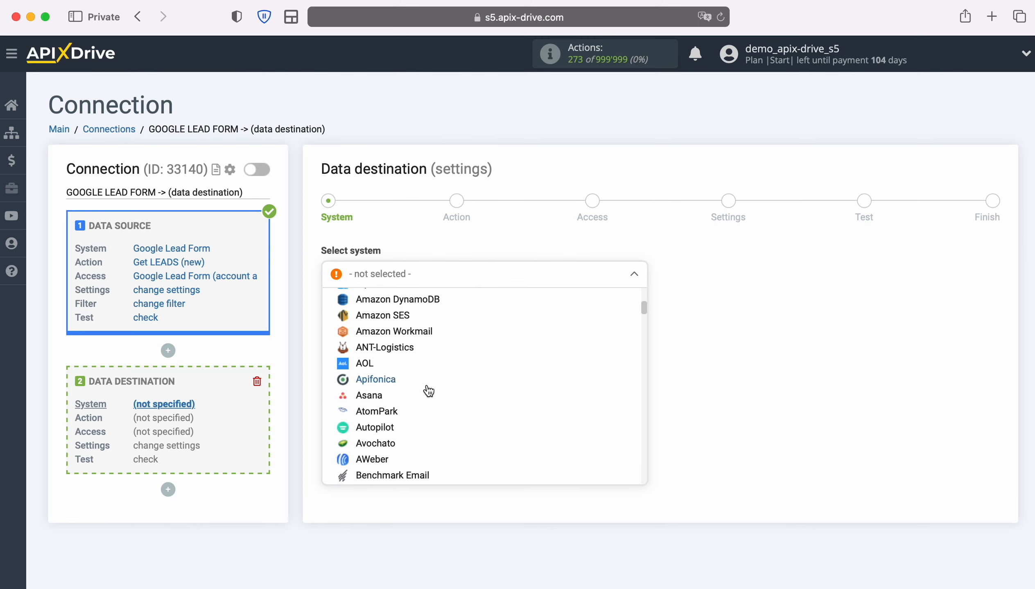
{"action": "left_click", "coordinate": [363, 396]}
{"action": "left_click", "coordinate": [412, 311]}
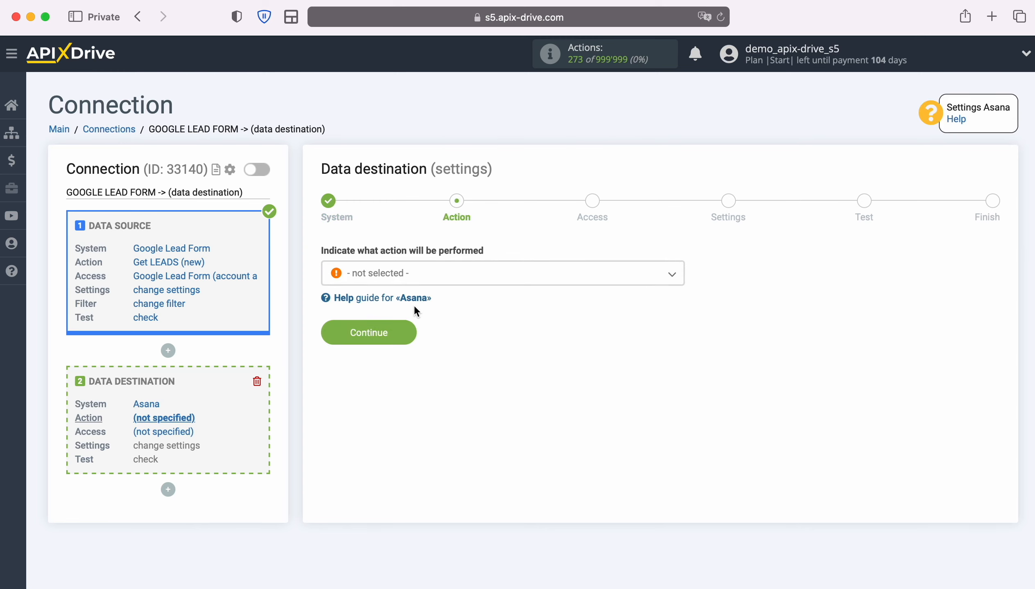
- Choose Create TASK as the Asana action and advance to account access
{"action": "left_click", "coordinate": [507, 283]}
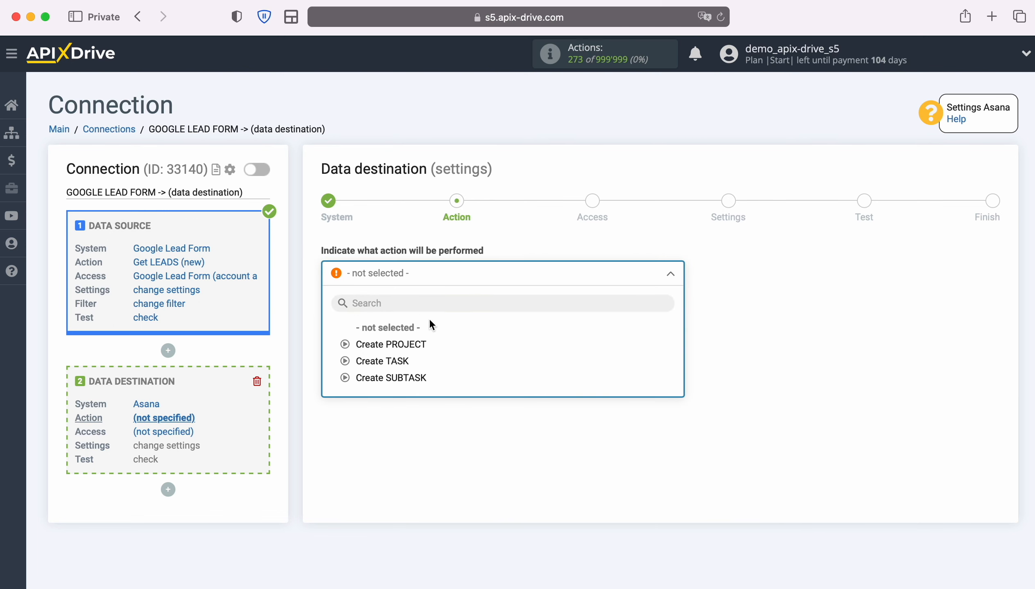
{"action": "left_click", "coordinate": [395, 361]}
{"action": "left_click", "coordinate": [409, 334]}
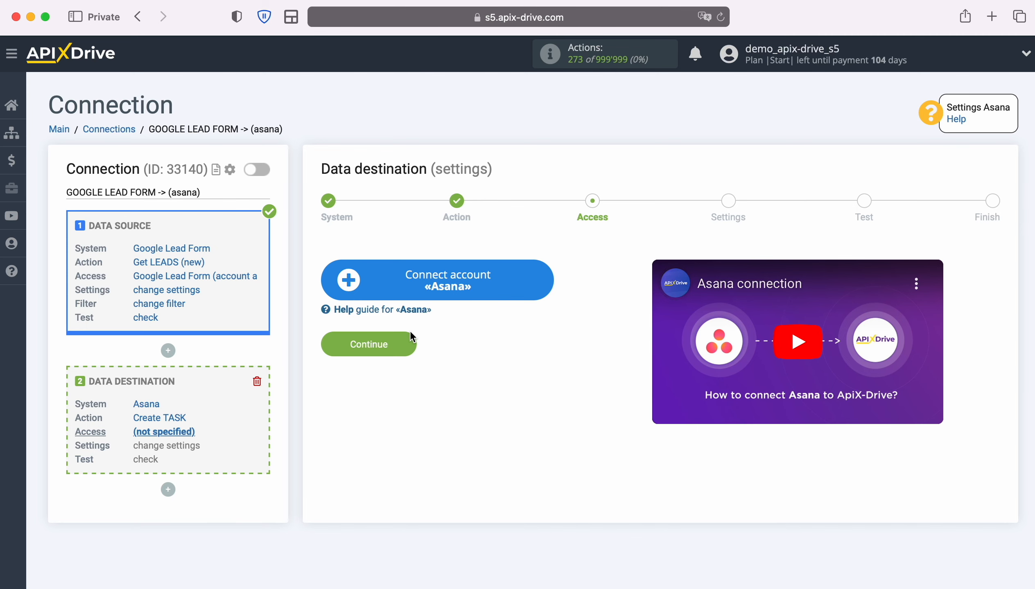
- Log in to Asana with the account's email and password to authorize the connection
{"action": "left_click", "coordinate": [546, 280]}
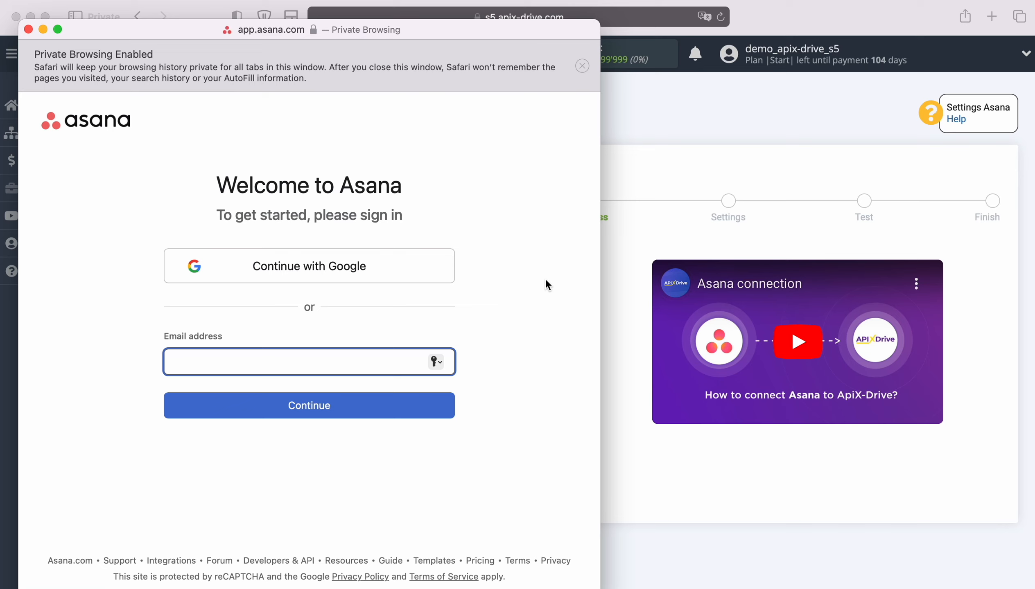
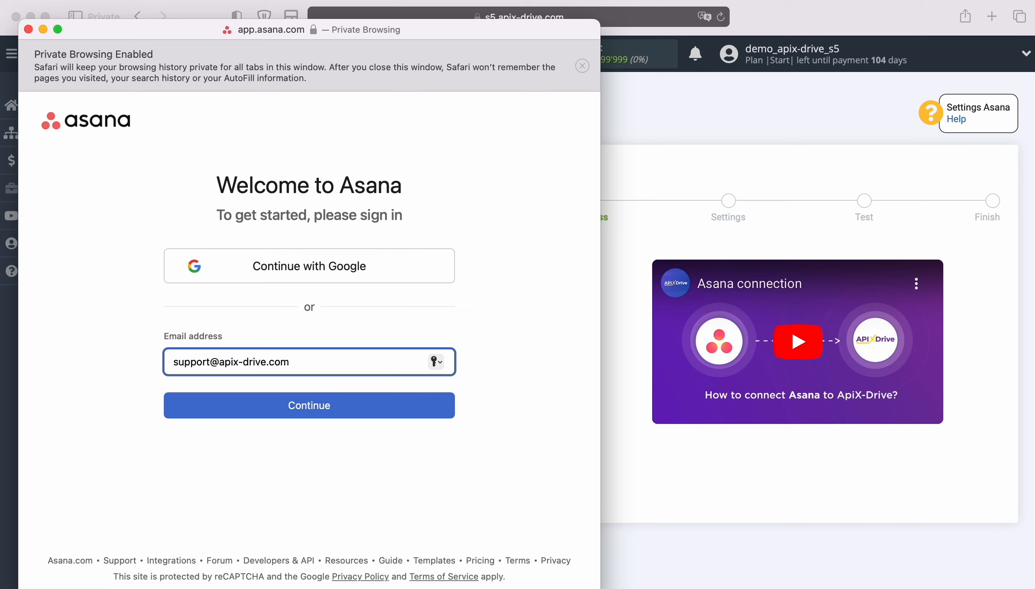
{"action": "left_click", "coordinate": [348, 405]}
{"action": "type", "text": "••••••••••••"}
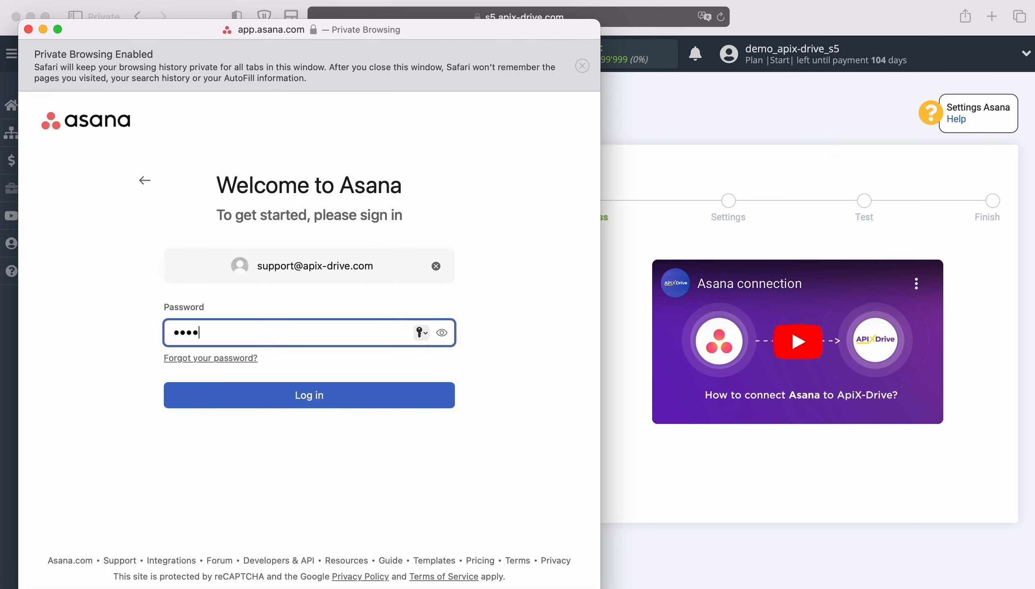
{"action": "left_click", "coordinate": [303, 396]}
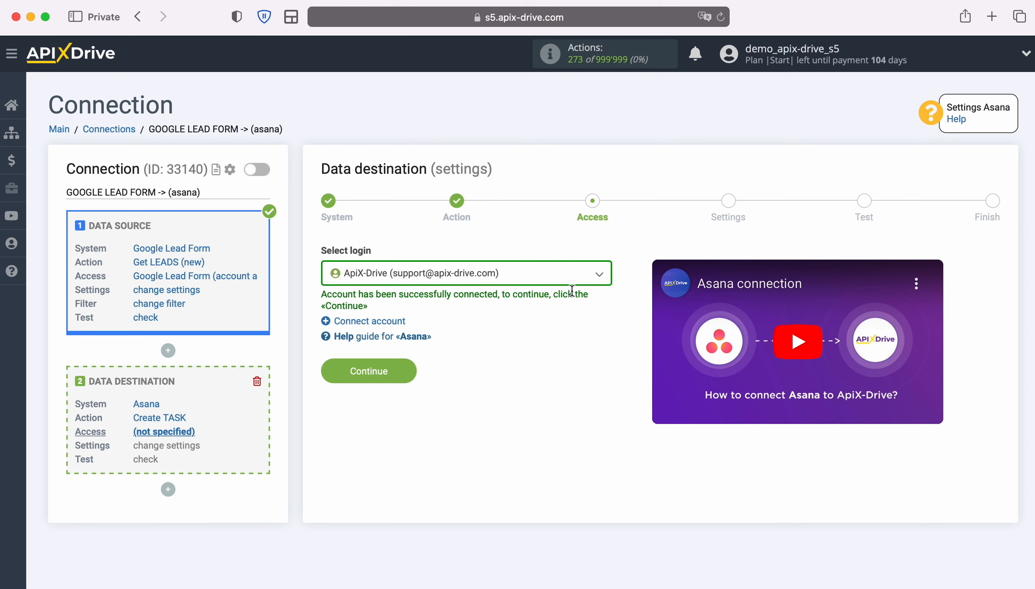
- Select the connected Asana account as the destination login and continue
{"action": "left_click", "coordinate": [600, 275]}
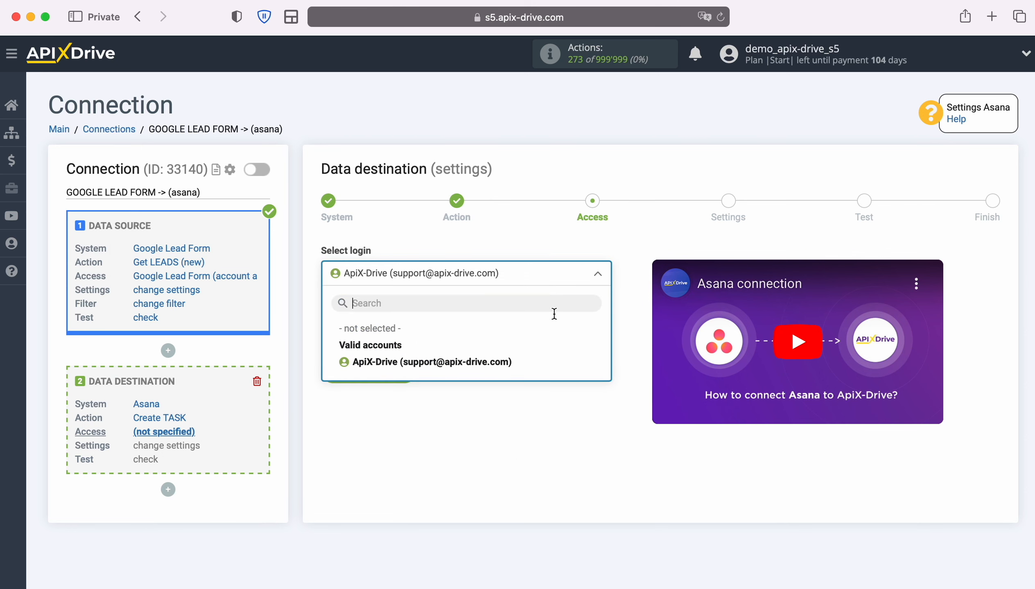
{"action": "left_click", "coordinate": [511, 361]}
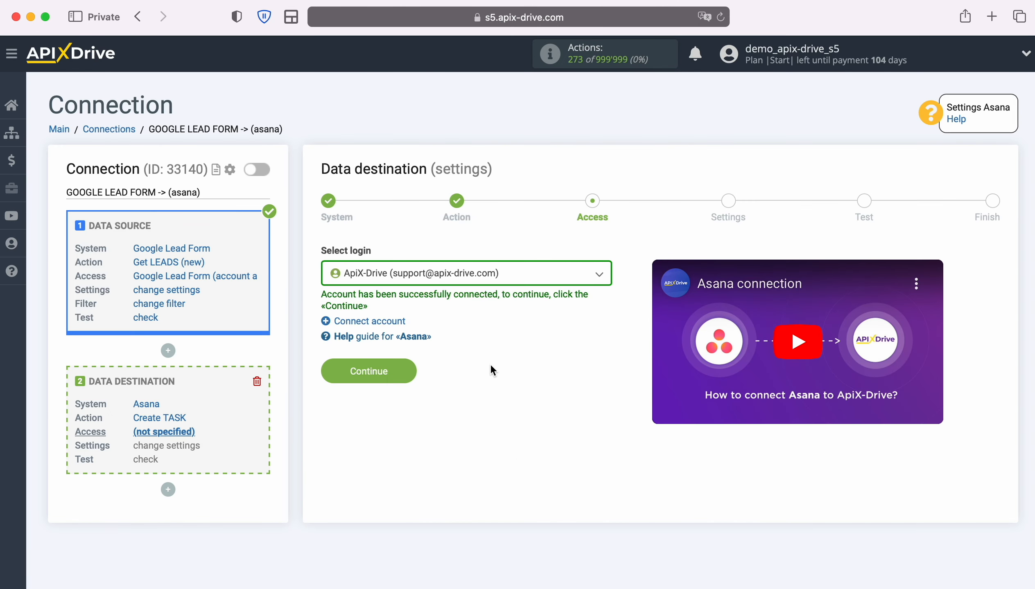
{"action": "left_click", "coordinate": [412, 371]}
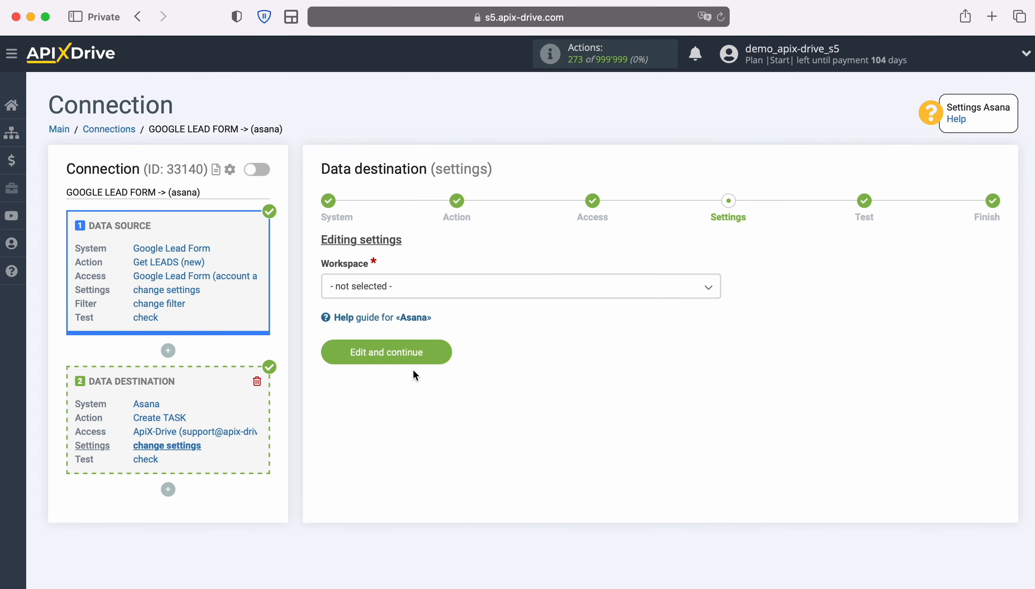
- Choose workspace apix-drive.com and project ApiX-Drive for the Asana tasks
{"action": "left_click", "coordinate": [433, 292]}
{"action": "left_click", "coordinate": [395, 359]}
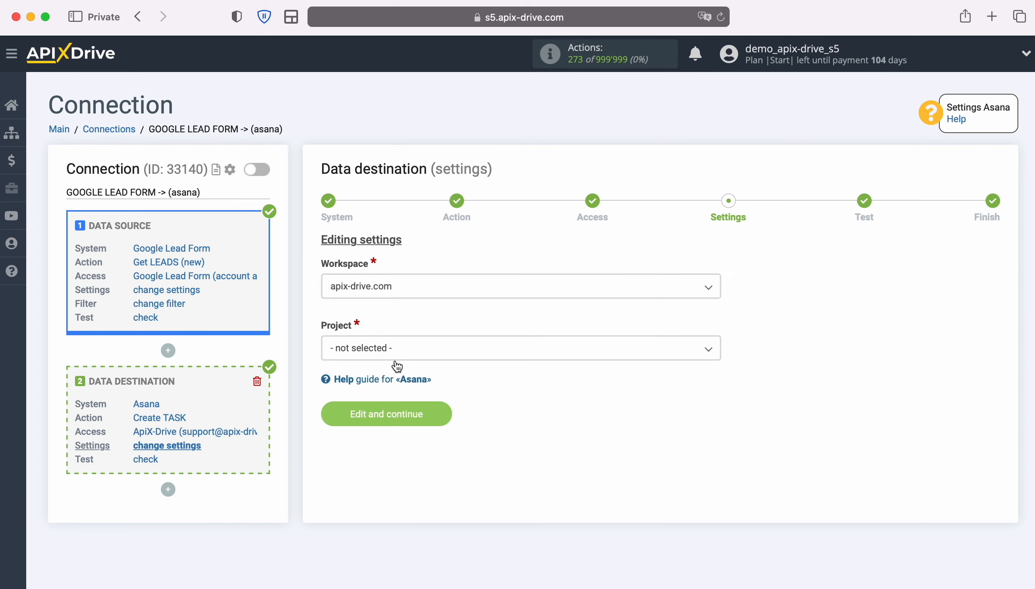
{"action": "left_click", "coordinate": [418, 353]}
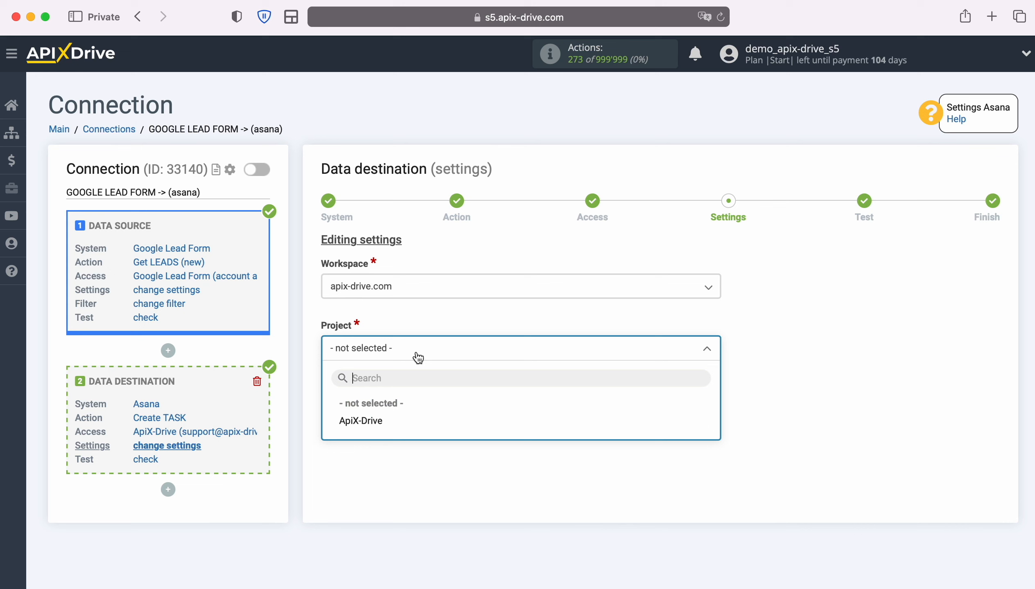
{"action": "left_click", "coordinate": [376, 423]}
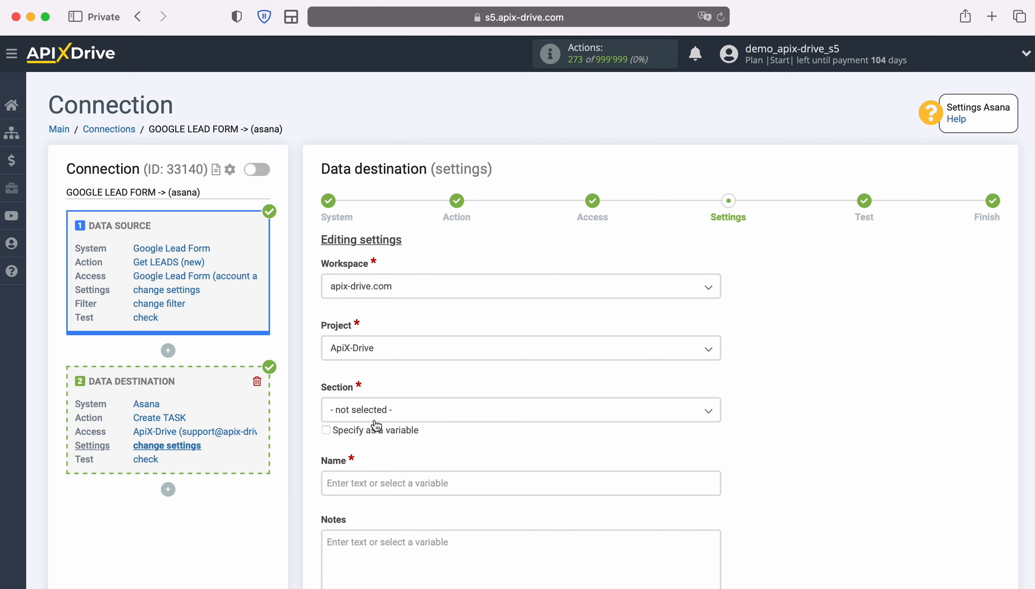
- Build the task name from 'New Lead from Google Form' plus First Name and Last Name variables
{"action": "left_click", "coordinate": [399, 483]}
{"action": "scroll", "coordinate": [401, 481], "scroll_direction": "down", "scroll_amount": 8}
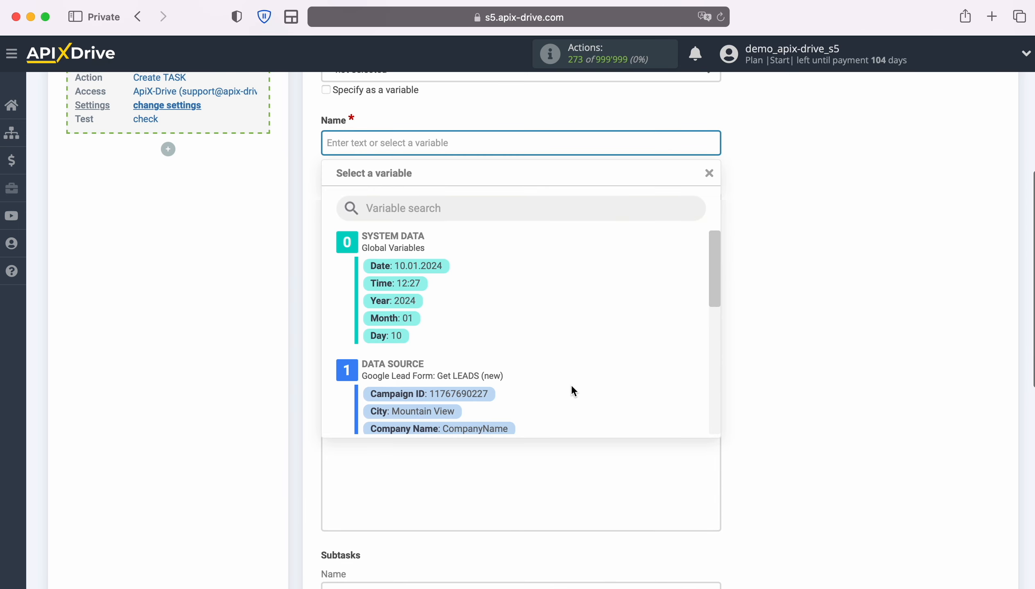
{"action": "scroll", "coordinate": [677, 344], "scroll_direction": "down", "scroll_amount": 5}
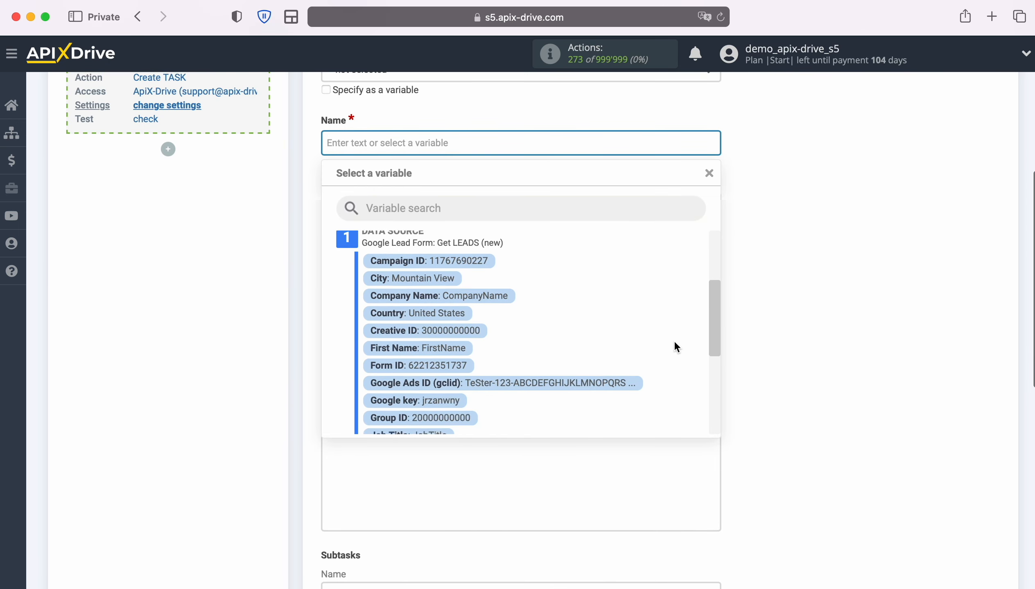
{"action": "left_click", "coordinate": [445, 321]}
{"action": "left_click", "coordinate": [572, 141]}
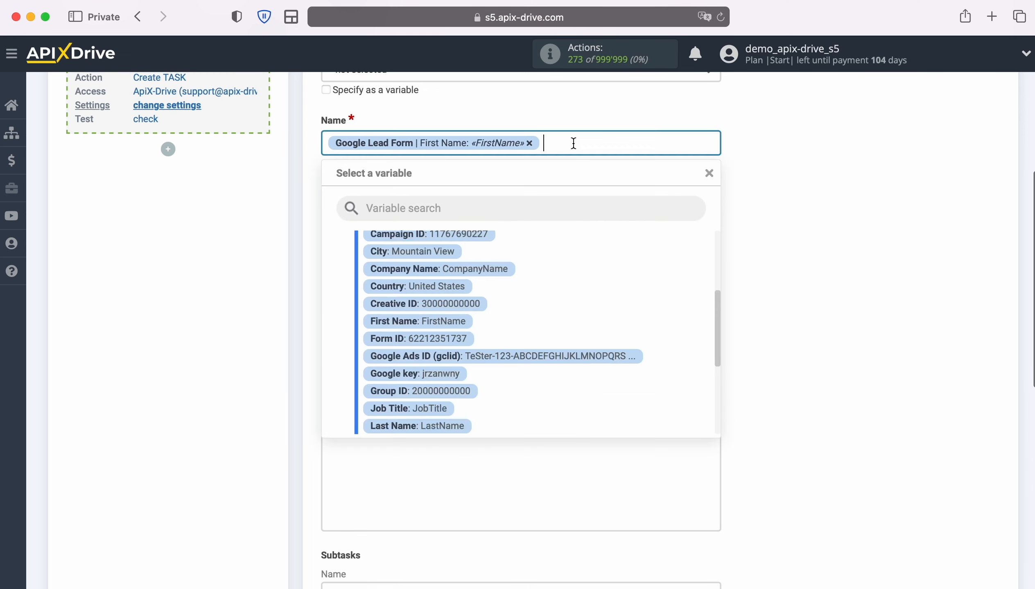
{"action": "scroll", "coordinate": [471, 362], "scroll_direction": "down", "scroll_amount": 2}
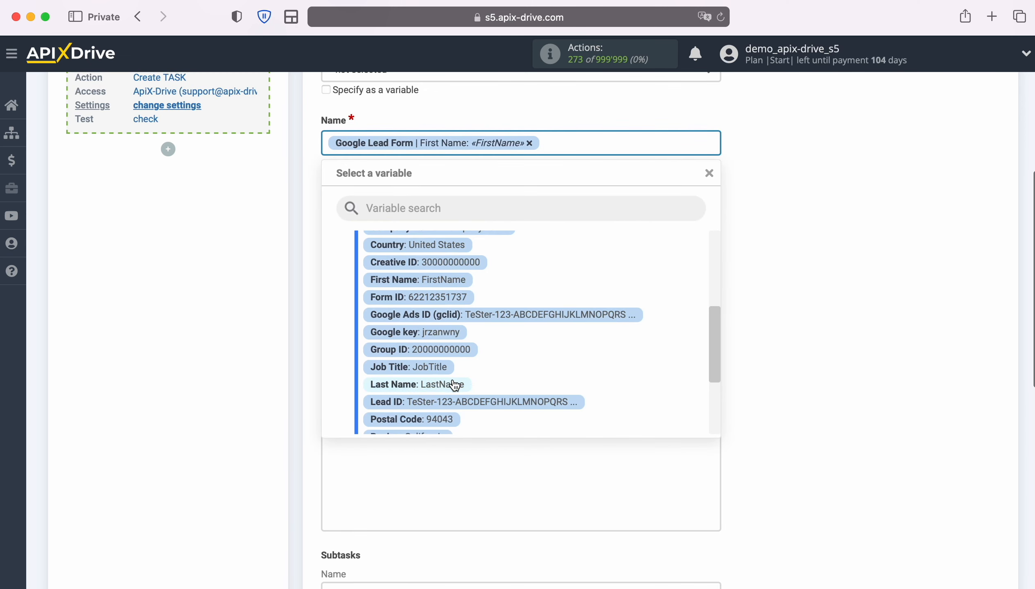
{"action": "left_click", "coordinate": [454, 385]}
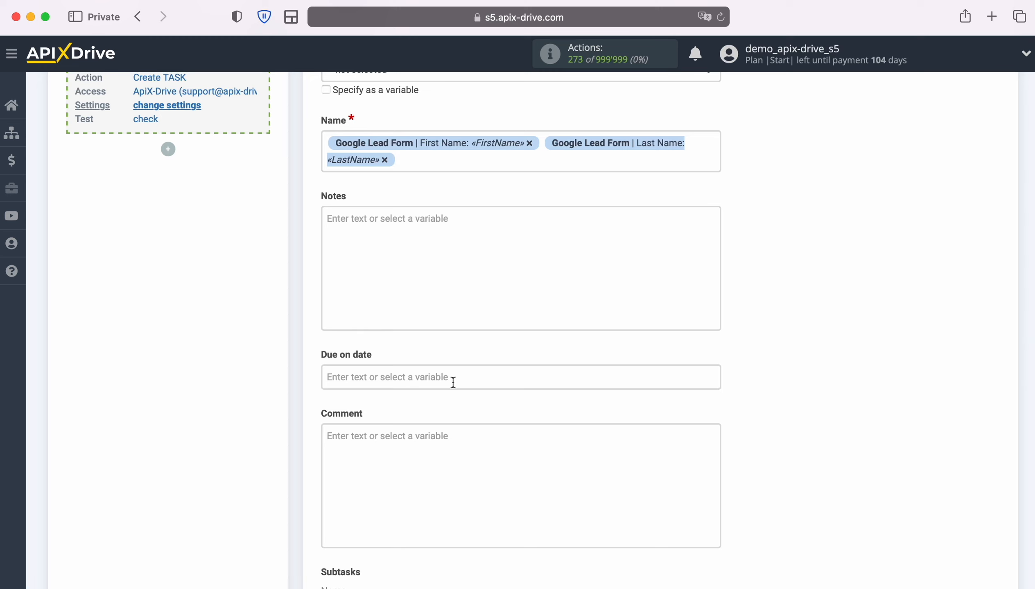
{"action": "left_click", "coordinate": [328, 142]}
{"action": "type", "text": "New Lead from G"}
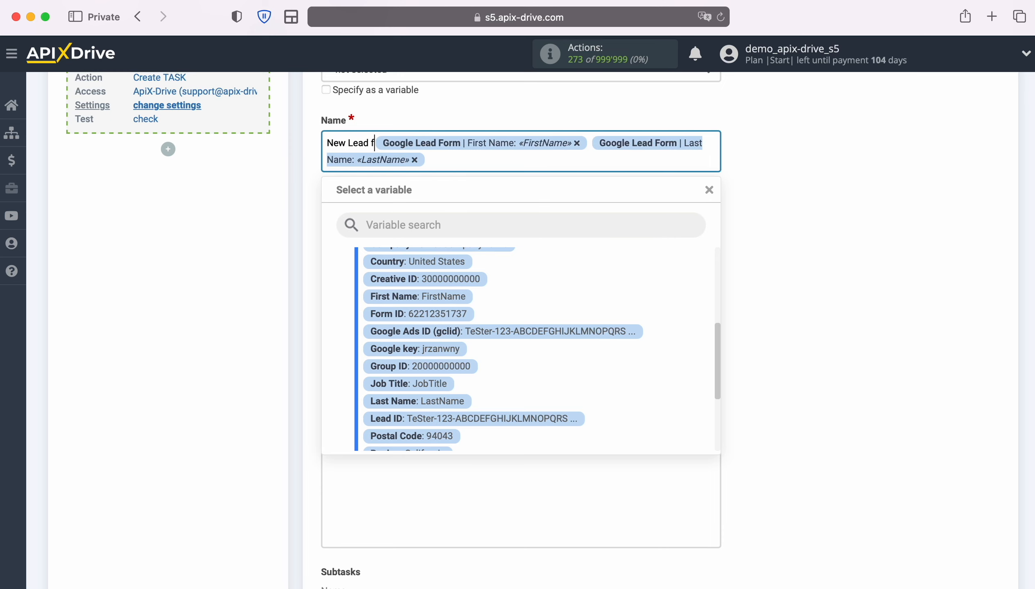
{"action": "type", "text": "oogle Lead"}
{"action": "type", "text": "Form"}
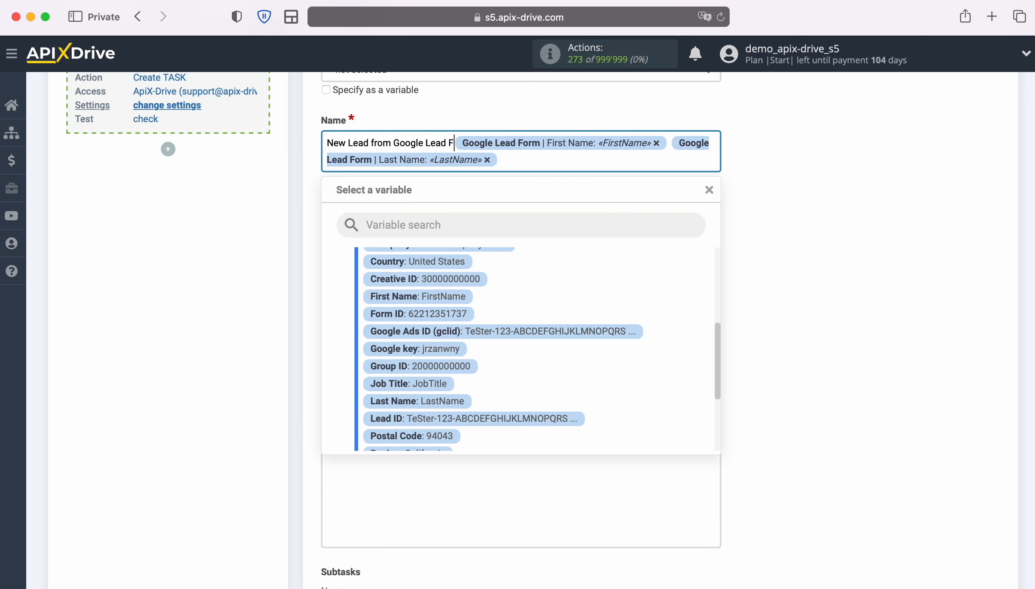
- File the new tasks under the New section
{"action": "scroll", "coordinate": [292, 165], "scroll_direction": "up", "scroll_amount": 1}
{"action": "scroll", "coordinate": [293, 166], "scroll_direction": "up", "scroll_amount": 1}
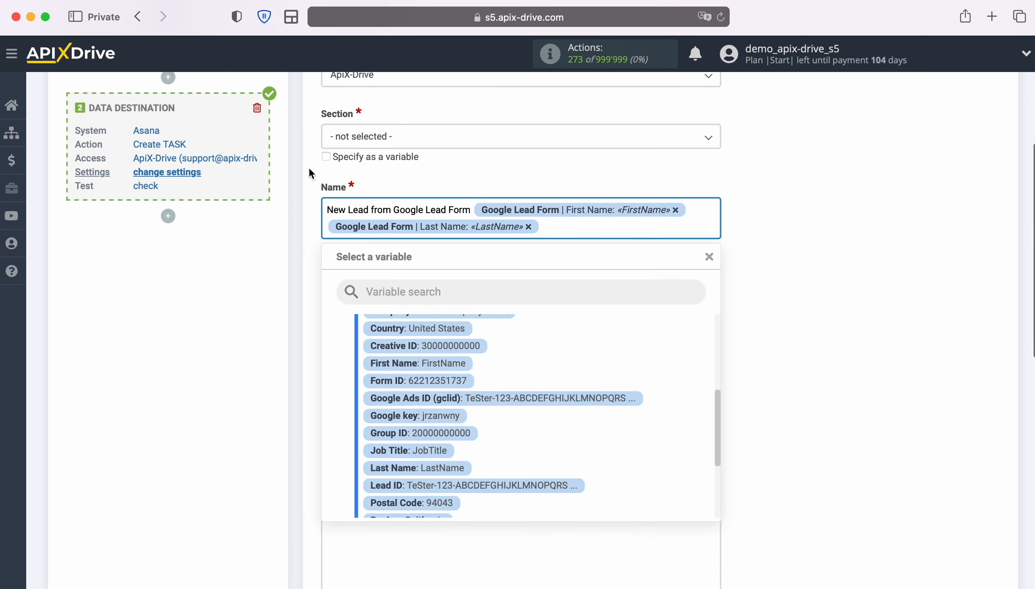
{"action": "left_click", "coordinate": [308, 167]}
{"action": "left_click", "coordinate": [385, 143]}
{"action": "left_click", "coordinate": [348, 209]}
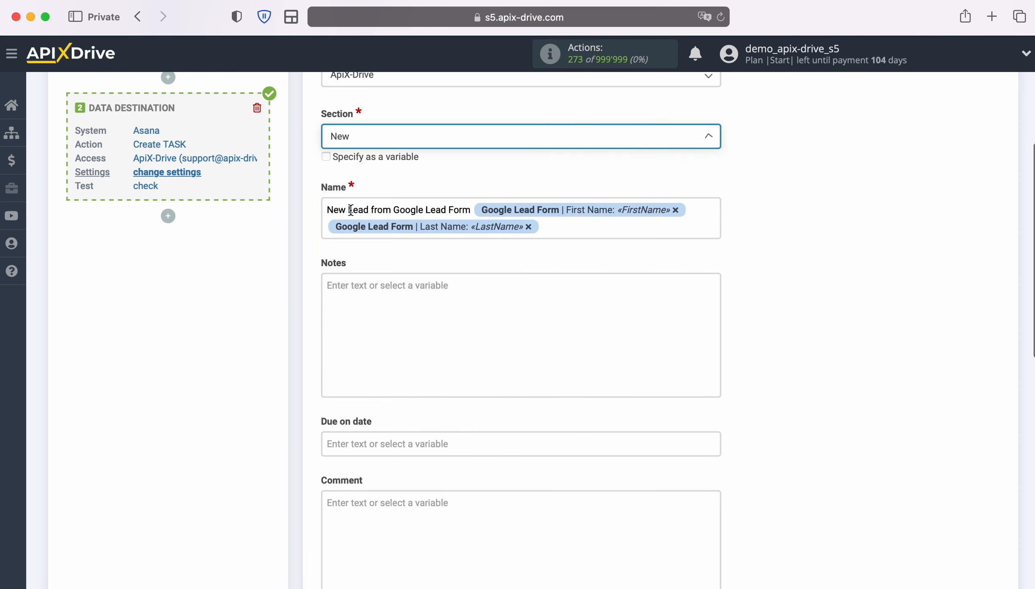
{"action": "left_click", "coordinate": [349, 292]}
- Add a notes line 'Date' followed by the current date and time variables
{"action": "scroll", "coordinate": [349, 292], "scroll_direction": "down", "scroll_amount": 3}
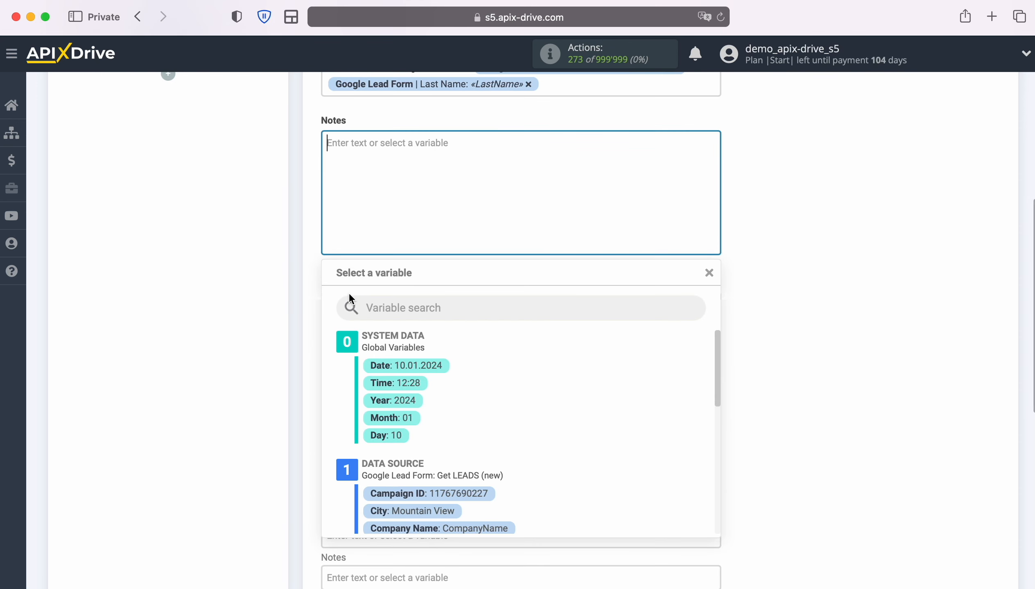
{"action": "type", "text": "Date"}
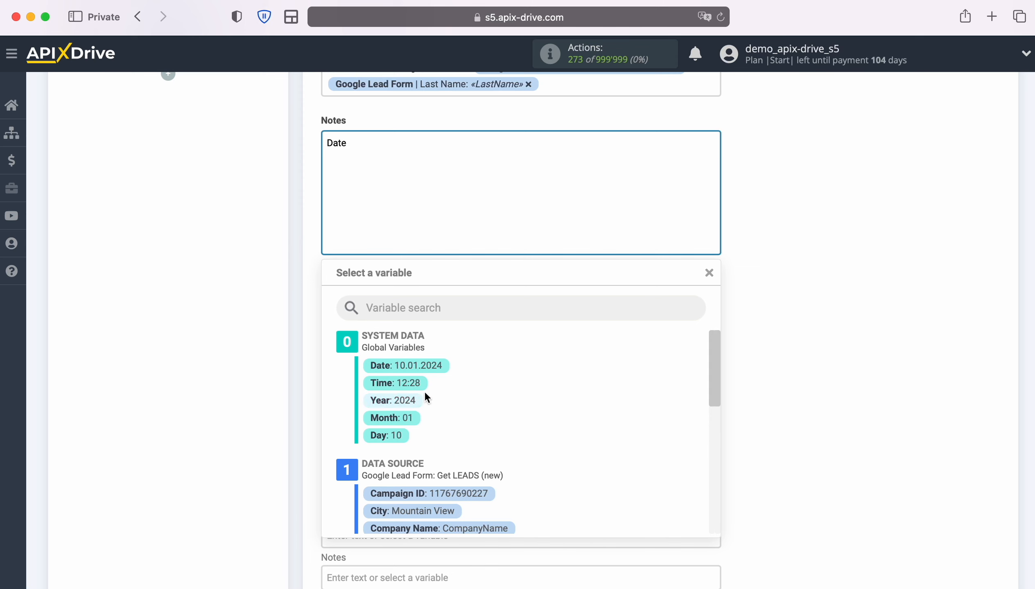
{"action": "left_click", "coordinate": [406, 365]}
{"action": "left_click", "coordinate": [542, 164]}
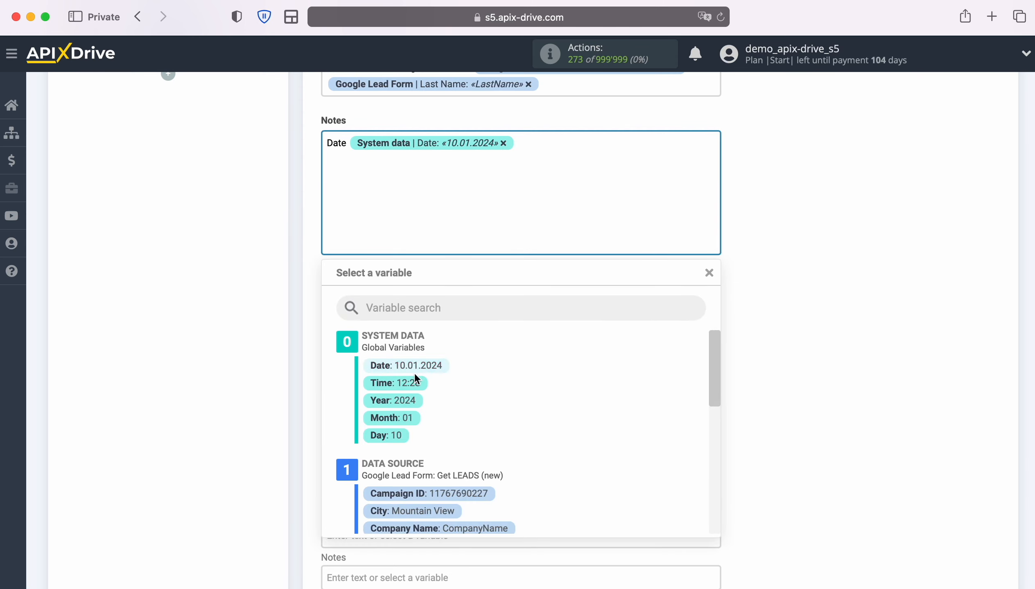
{"action": "left_click", "coordinate": [414, 384]}
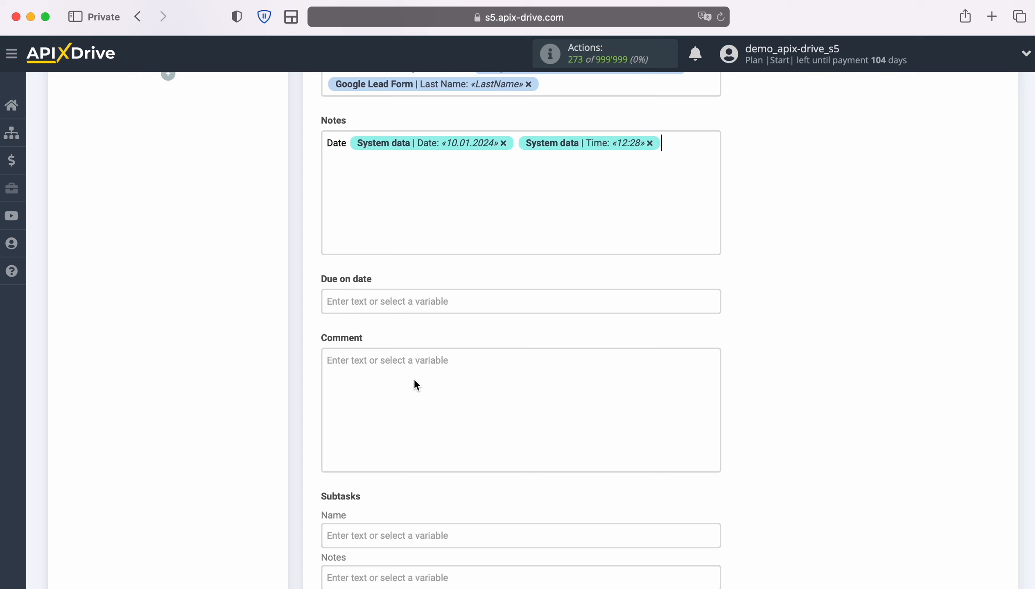
{"action": "key", "text": "Return"}
- Add a 'Name' notes line with the lead's first and last name variables
{"action": "type", "text": "Name"}
{"action": "left_click", "coordinate": [373, 160]}
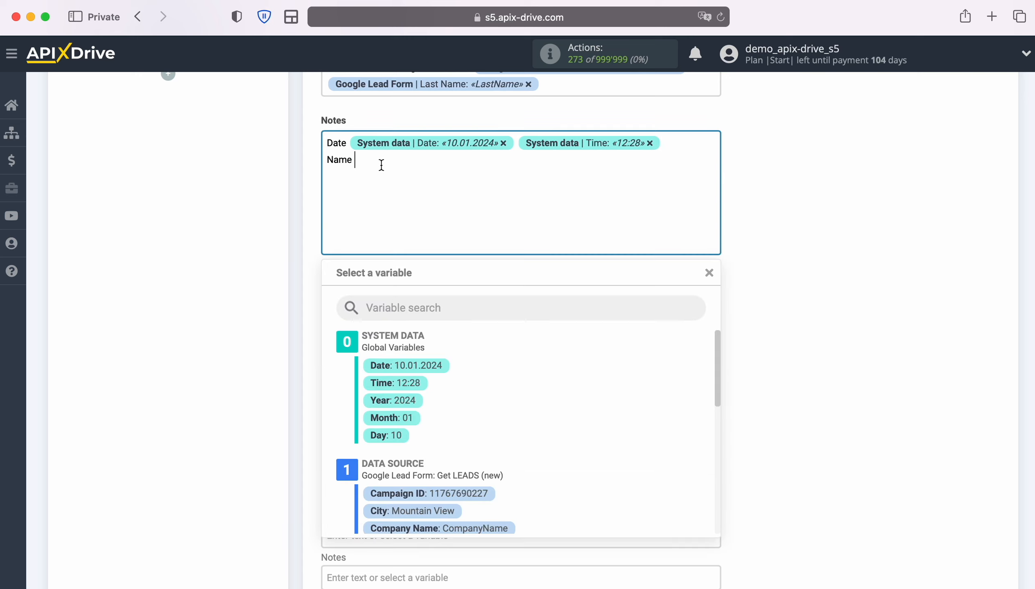
{"action": "scroll", "coordinate": [592, 435], "scroll_direction": "down", "scroll_amount": 5}
{"action": "scroll", "coordinate": [591, 435], "scroll_direction": "down", "scroll_amount": 2}
{"action": "left_click", "coordinate": [462, 418]}
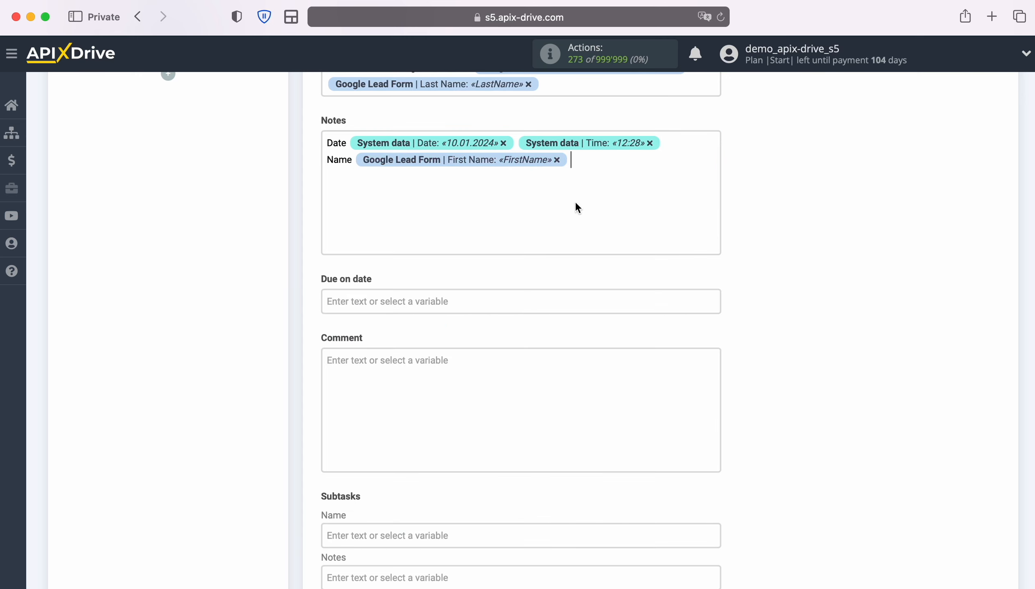
{"action": "left_click", "coordinate": [575, 201]}
{"action": "scroll", "coordinate": [598, 381], "scroll_direction": "down", "scroll_amount": 2}
{"action": "left_click", "coordinate": [460, 478]}
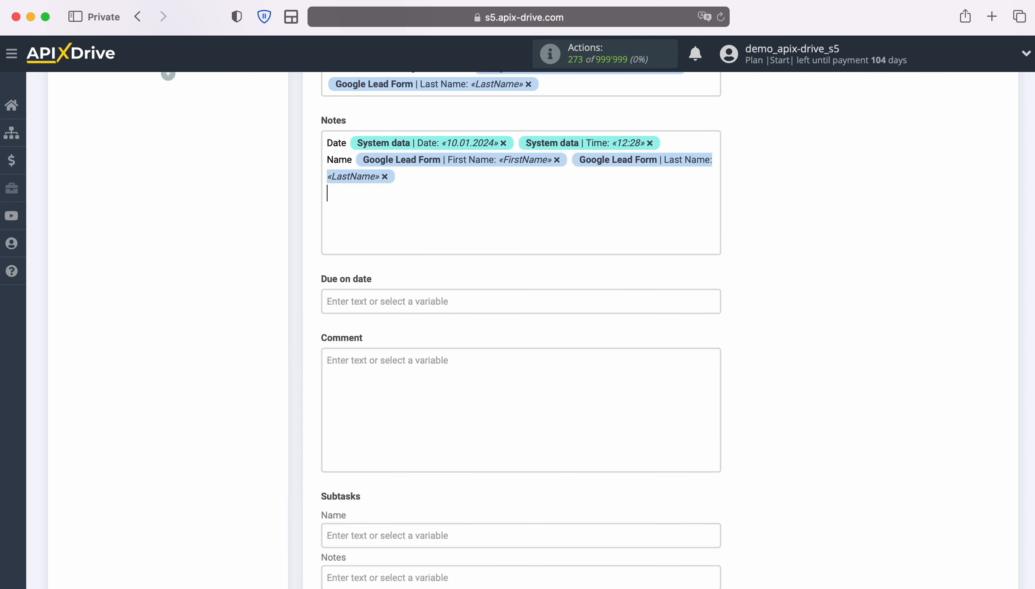
- Add 'Email' and 'Phone' notes lines with the lead's email and phone variables
{"action": "type", "text": "Email"}
{"action": "left_click", "coordinate": [405, 216]}
{"action": "scroll", "coordinate": [605, 425], "scroll_direction": "down", "scroll_amount": 4}
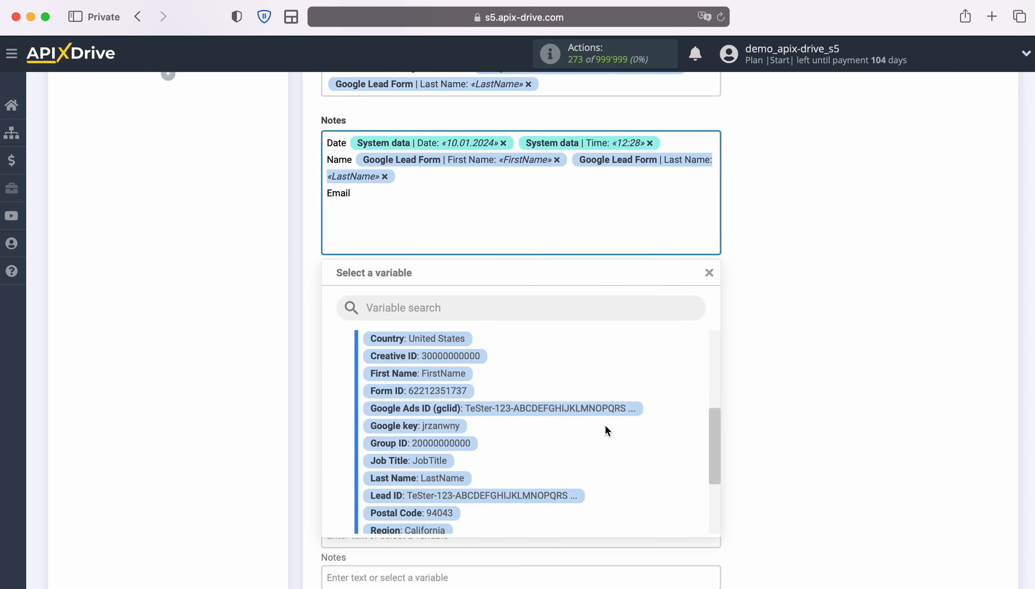
{"action": "left_click", "coordinate": [474, 472]}
{"action": "key", "text": "Return"}
{"action": "type", "text": "Phone"}
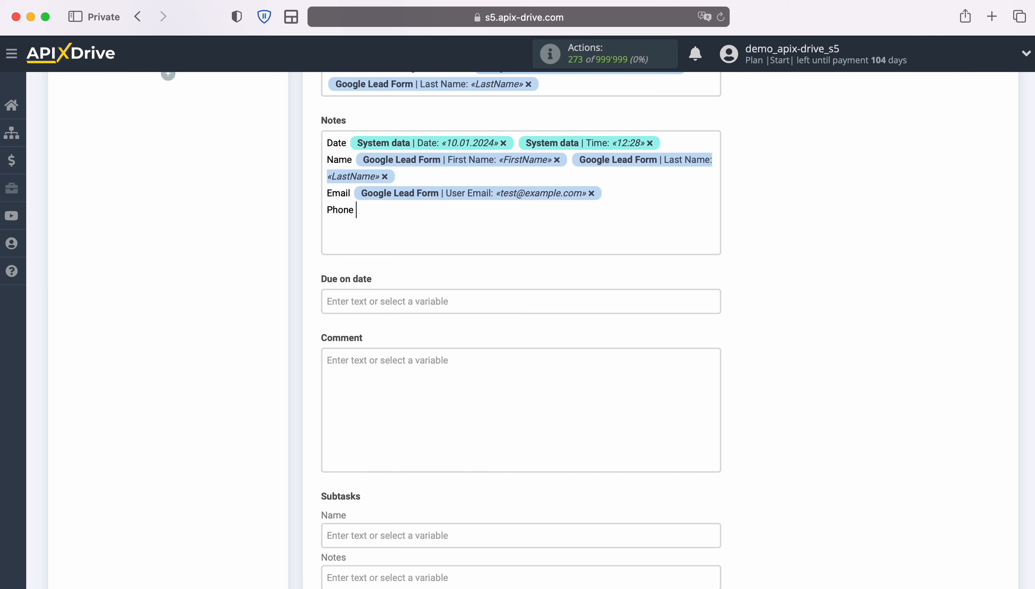
{"action": "left_click", "coordinate": [428, 211]}
{"action": "scroll", "coordinate": [547, 395], "scroll_direction": "down", "scroll_amount": 5}
{"action": "left_click", "coordinate": [466, 478]}
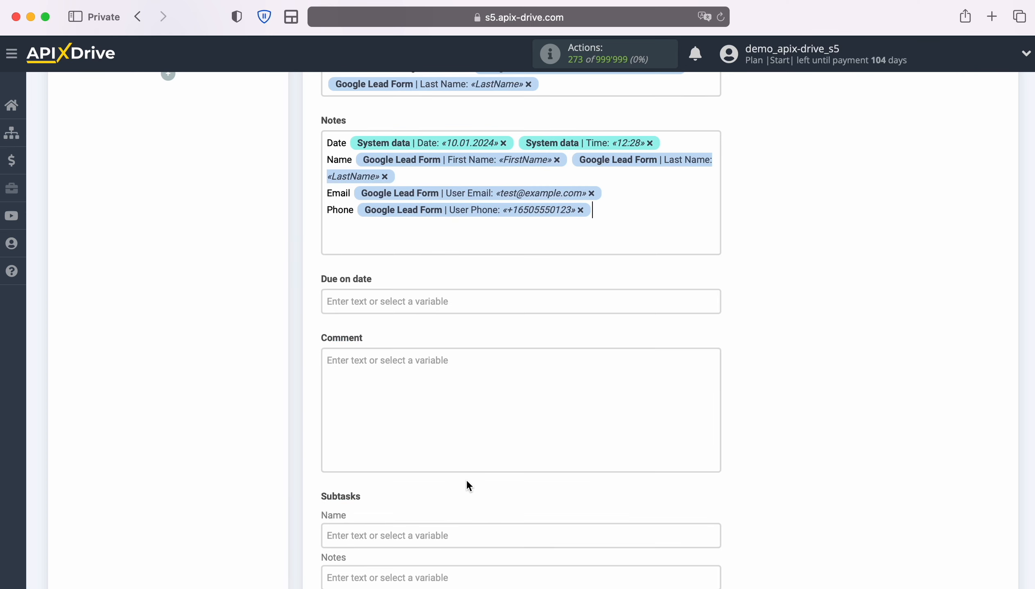
- Set the due date to the current date and time variables, then save and go to testing
{"action": "left_click", "coordinate": [435, 301]}
{"action": "scroll", "coordinate": [434, 309], "scroll_direction": "down", "scroll_amount": 4}
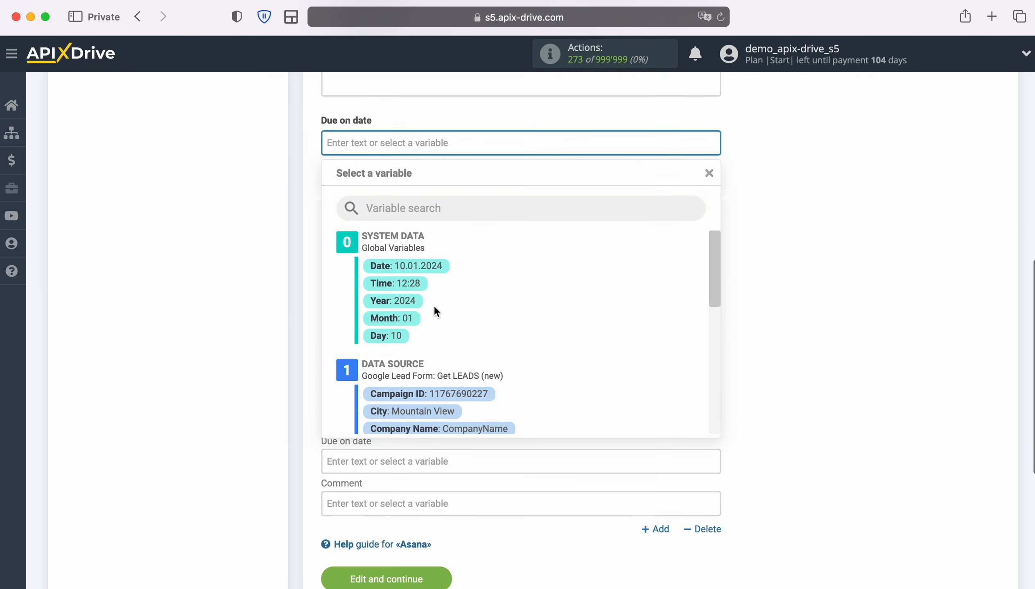
{"action": "left_click", "coordinate": [429, 267]}
{"action": "left_click", "coordinate": [532, 145]}
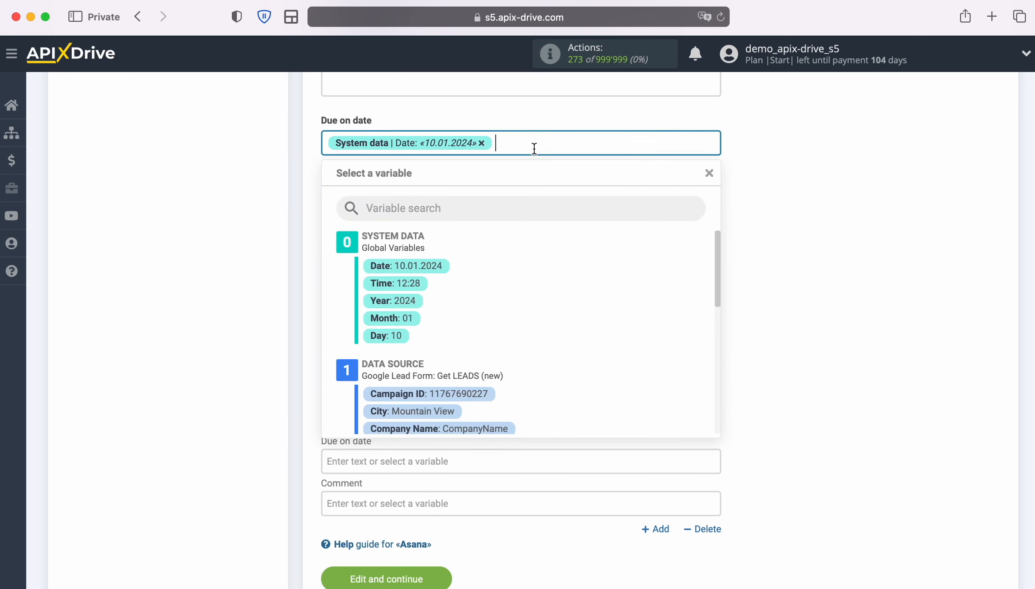
{"action": "left_click", "coordinate": [403, 282]}
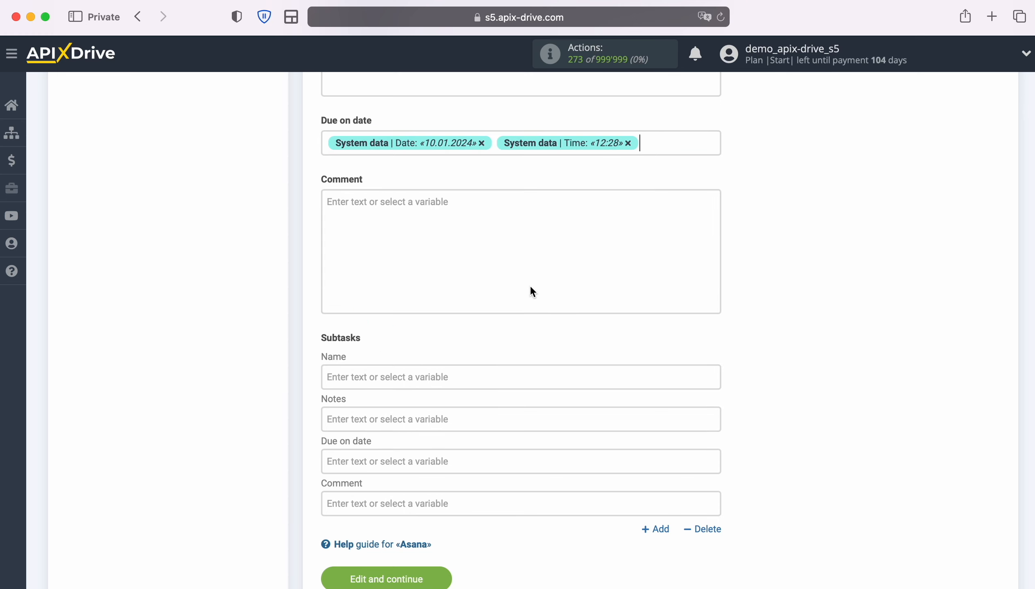
{"action": "scroll", "coordinate": [532, 291], "scroll_direction": "down", "scroll_amount": 2}
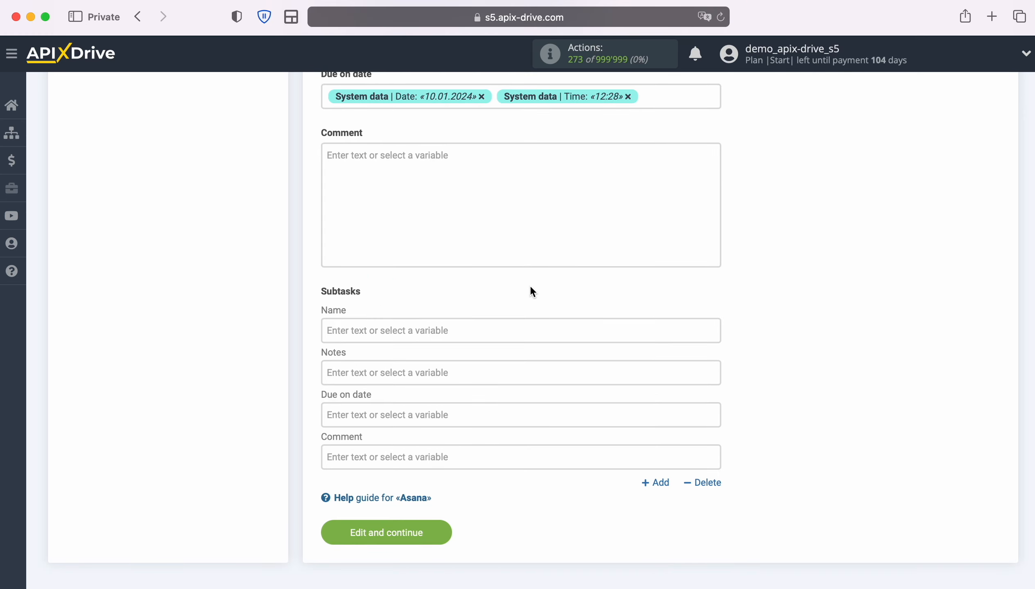
{"action": "left_click", "coordinate": [441, 528]}
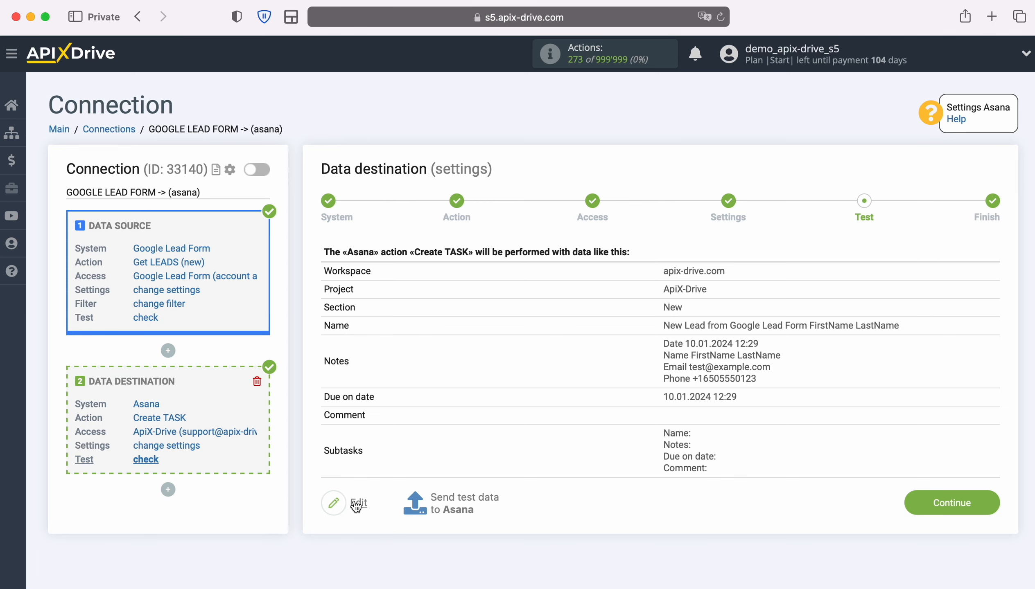
- Send the previewed test lead to Asana as a new task
{"action": "left_click", "coordinate": [463, 496]}
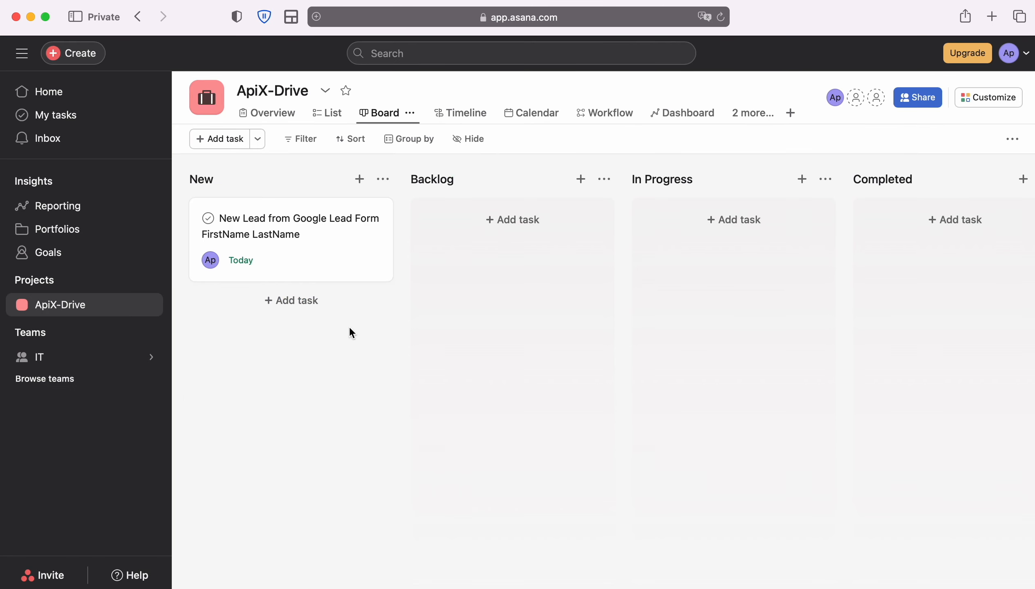
- Open the new 'New Lead from Google Lead Form' task card in Asana's New column
{"action": "left_click", "coordinate": [330, 222]}
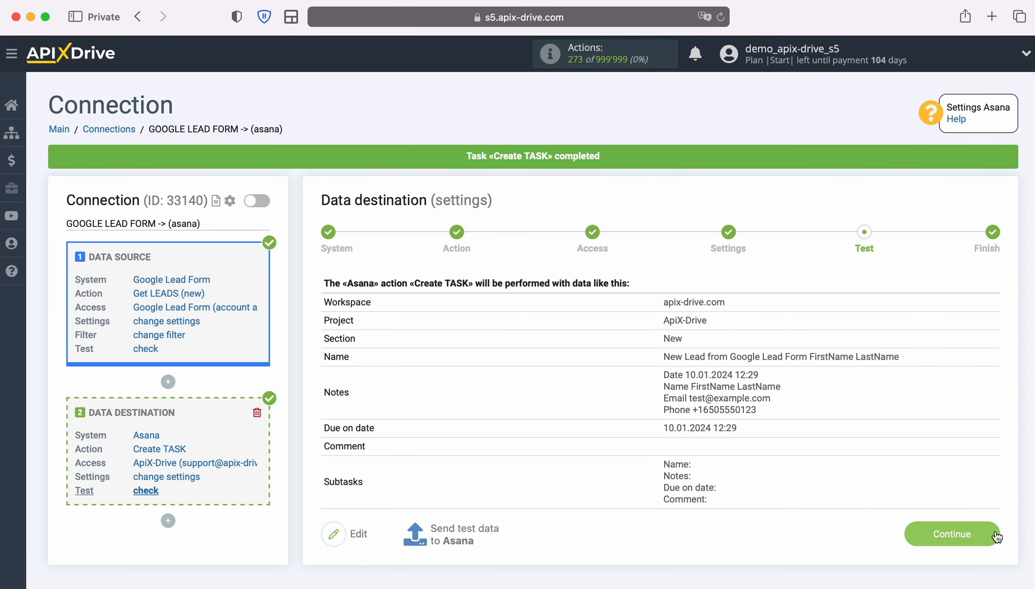
- Complete the setup, enable auto-update and set the connection's update interval to 5 minutes
{"action": "left_click", "coordinate": [996, 536]}
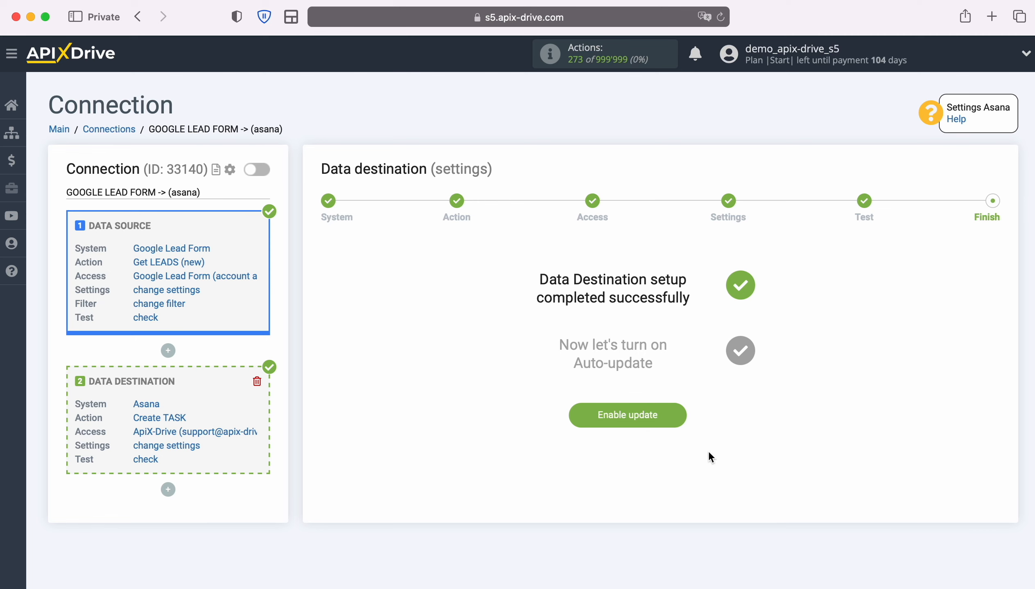
{"action": "left_click", "coordinate": [676, 409]}
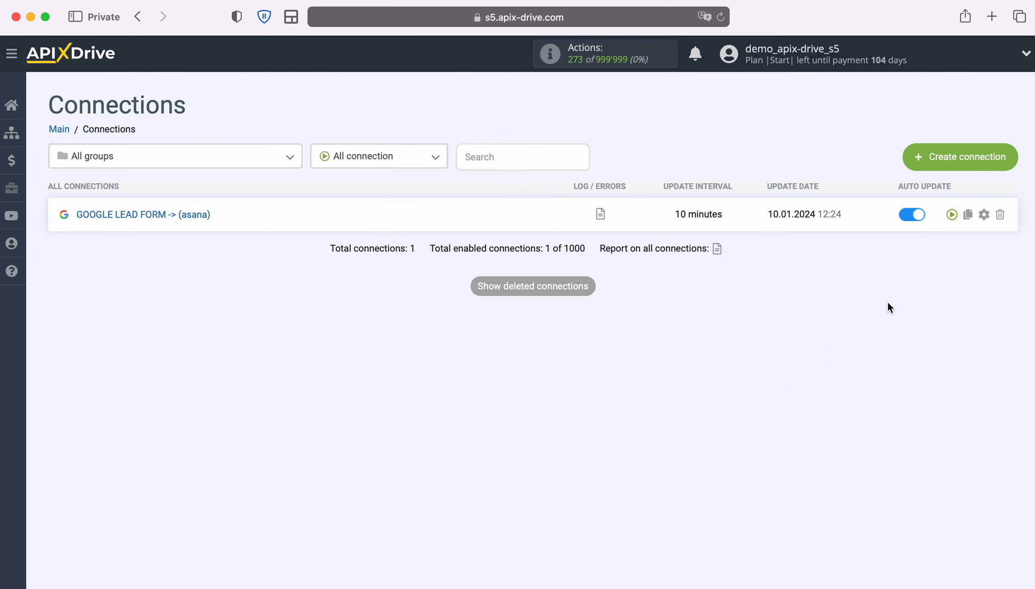
{"action": "left_click", "coordinate": [984, 214]}
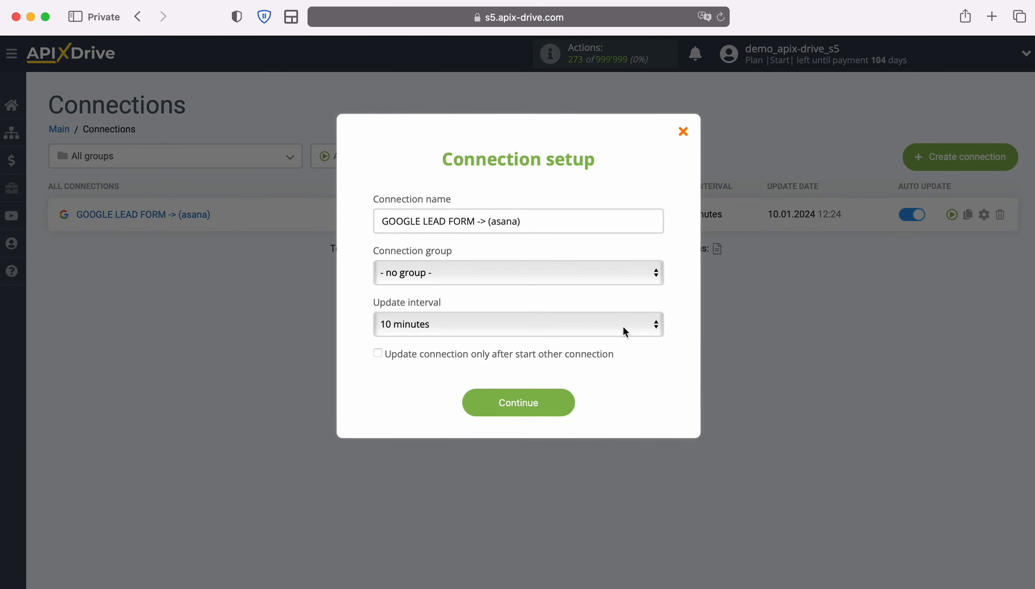
{"action": "left_click", "coordinate": [623, 325]}
{"action": "left_click", "coordinate": [590, 304]}
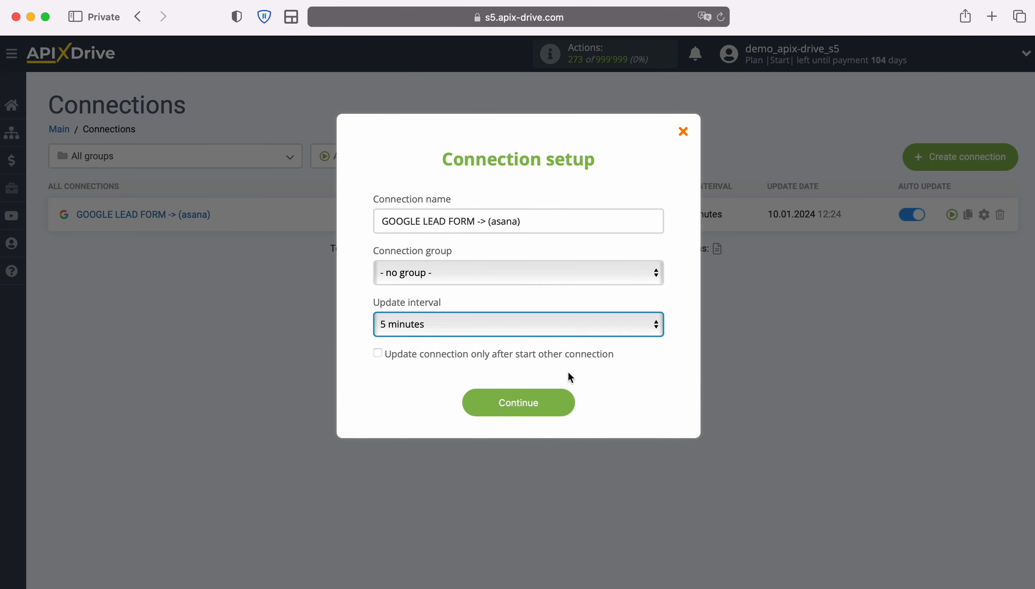
{"action": "left_click", "coordinate": [563, 407]}
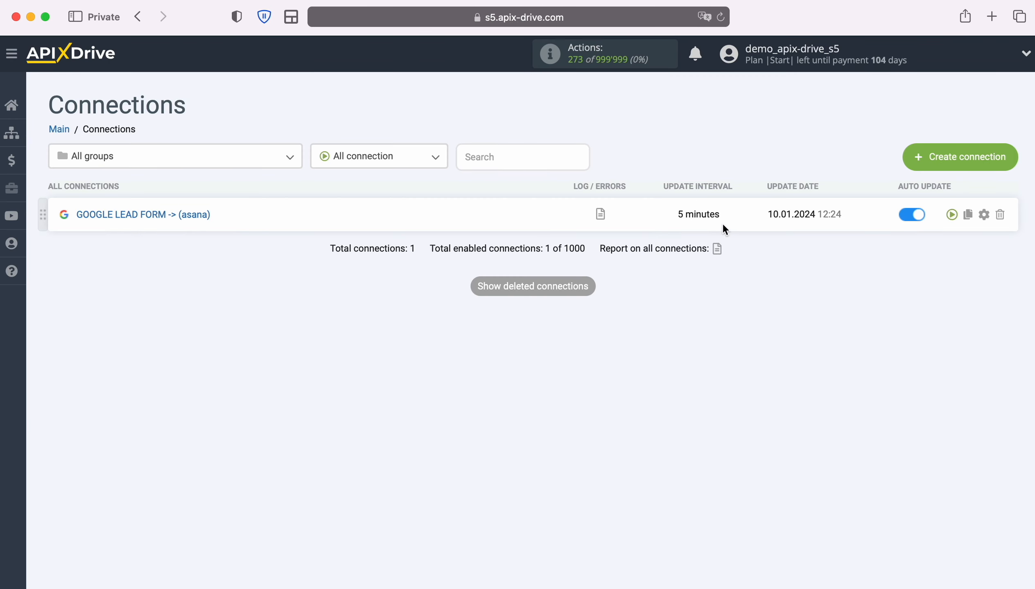